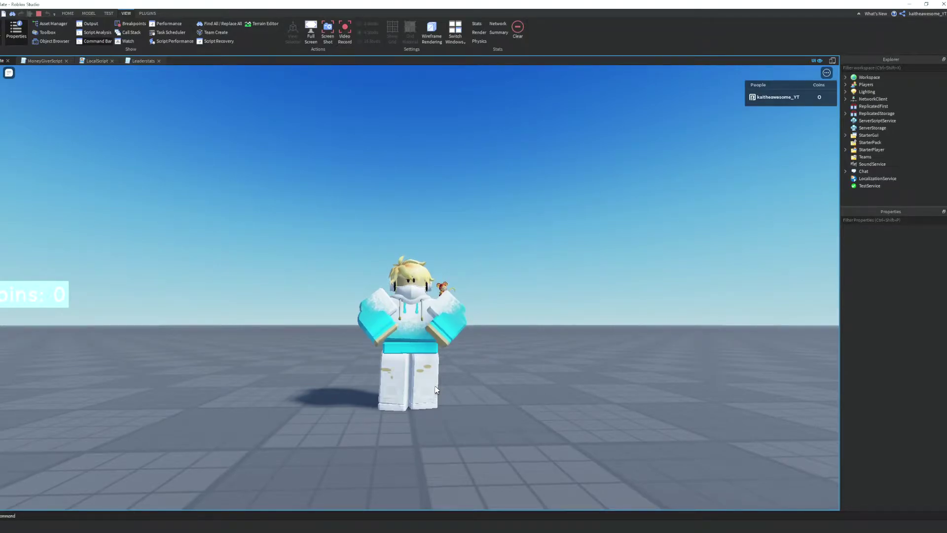
- Orbit the camera toward the green pad and walk the character across the baseplate
{"action": "right_click_drag", "start_coordinate": [459, 425], "coordinate": [485, 336]}
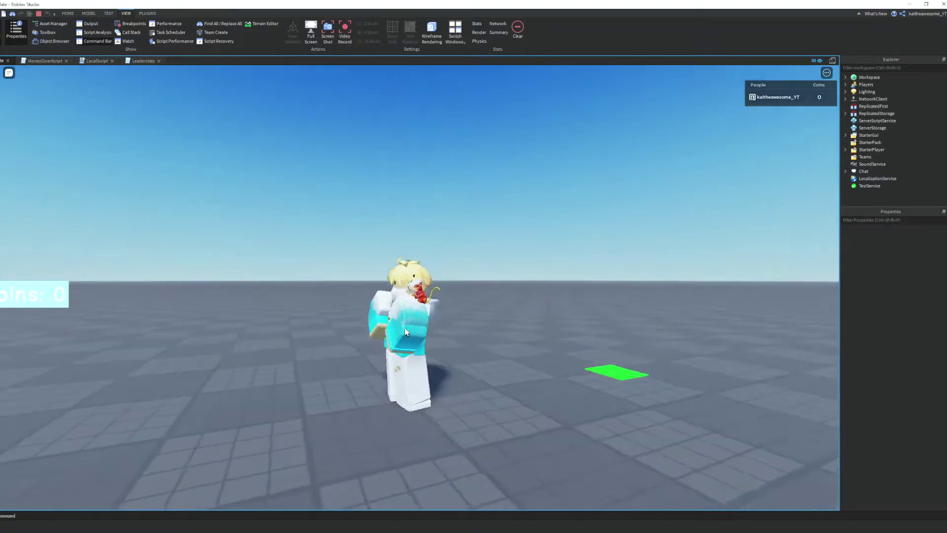
{"action": "key", "text": "a"}
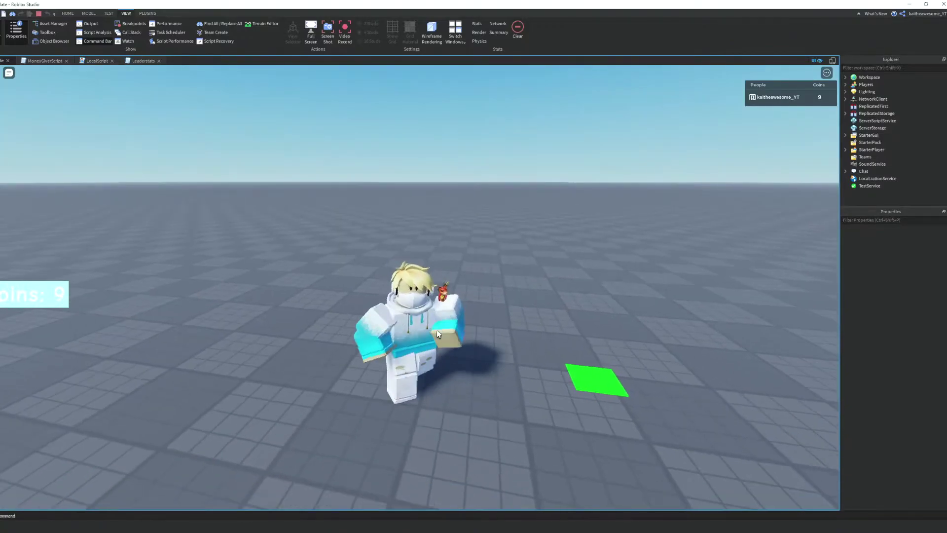
- Stop the playtest and insert a new Script into ServerScriptService
{"action": "left_click", "coordinate": [39, 14]}
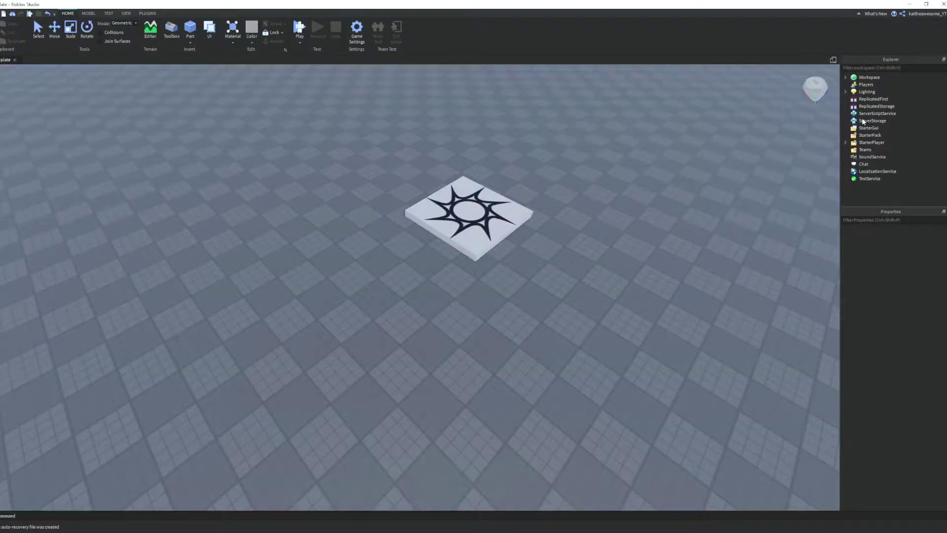
{"action": "left_click", "coordinate": [885, 113]}
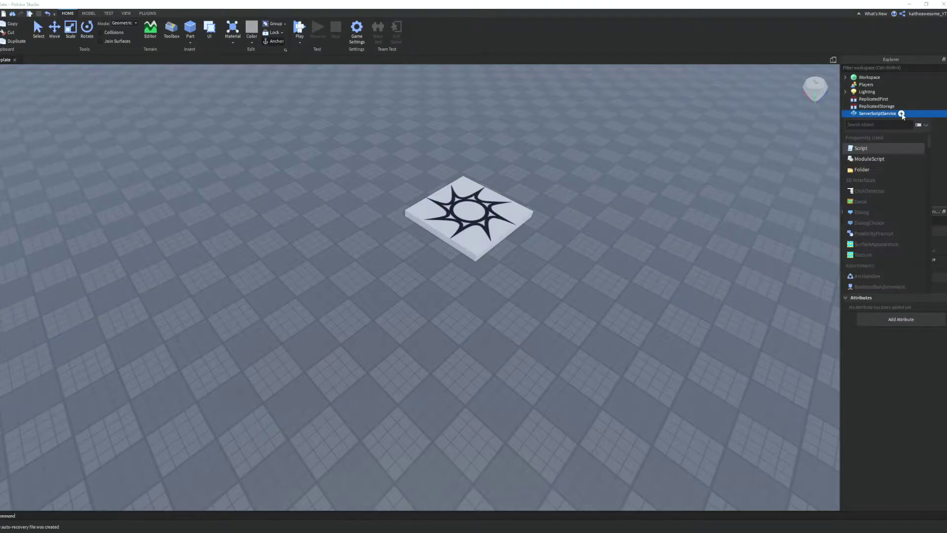
{"action": "left_click", "coordinate": [869, 149]}
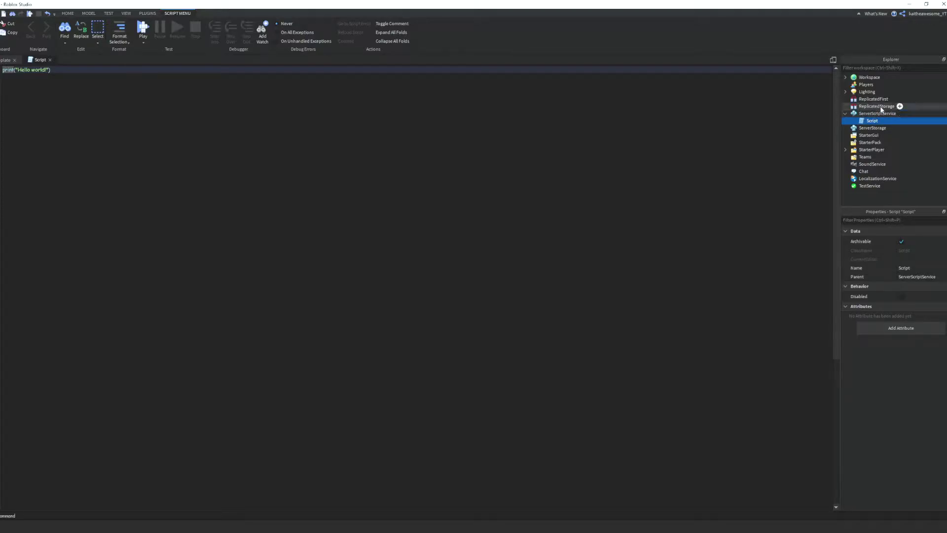
- Rename the script to Leaderstats and select its default print line for replacement
{"action": "mouse_move", "coordinate": [873, 120]}
{"action": "key", "text": "F2"}
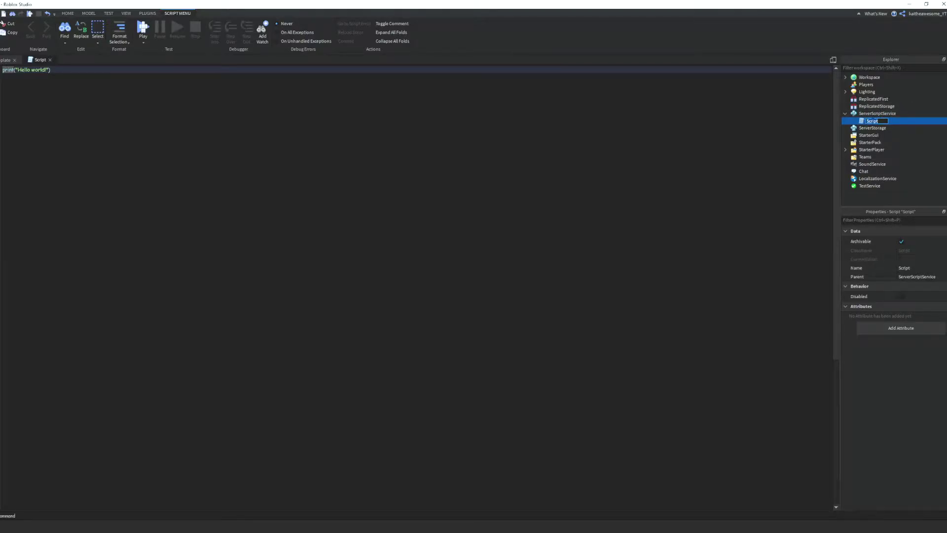
{"action": "type", "text": "Lera"}
{"action": "type", "text": "ats"}
{"action": "key", "text": "Return"}
{"action": "key", "text": "ctrl+a"}
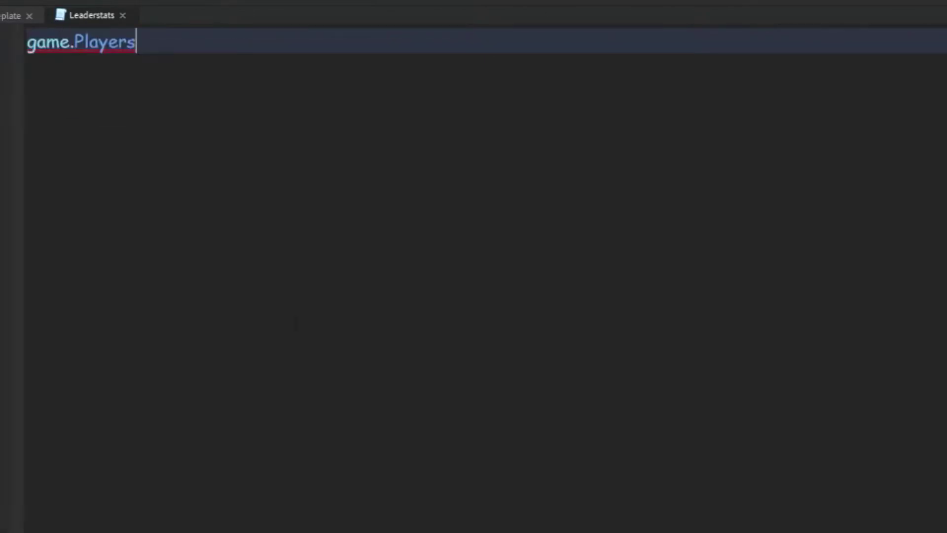
{"action": "type", "text": ".pl"}
- Connect a function to game.Players.PlayerAdded in the Leaderstats script
{"action": "key", "text": "Tab"}
{"action": "type", "text": ":"}
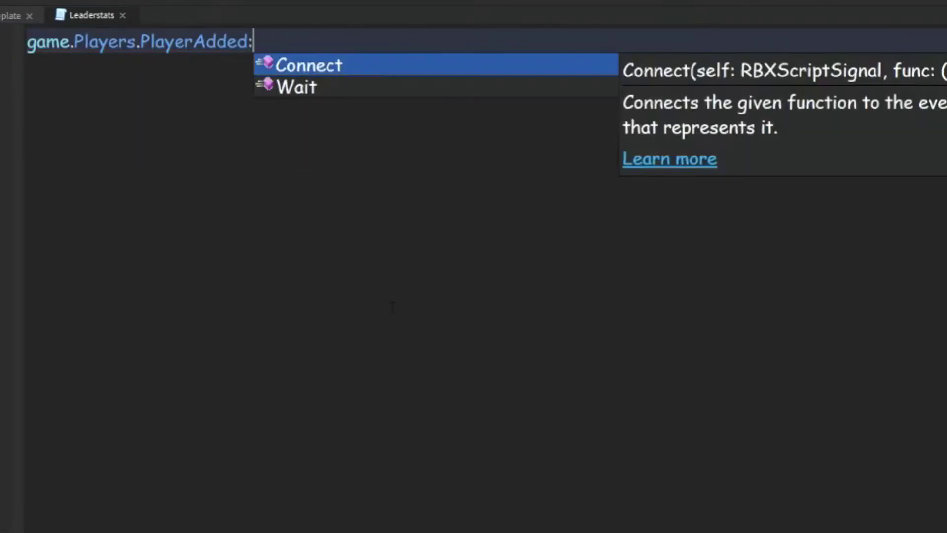
{"action": "key", "text": "Tab"}
{"action": "type", "text": "(f"}
{"action": "key", "text": "Tab"}
{"action": "type", "text": "("}
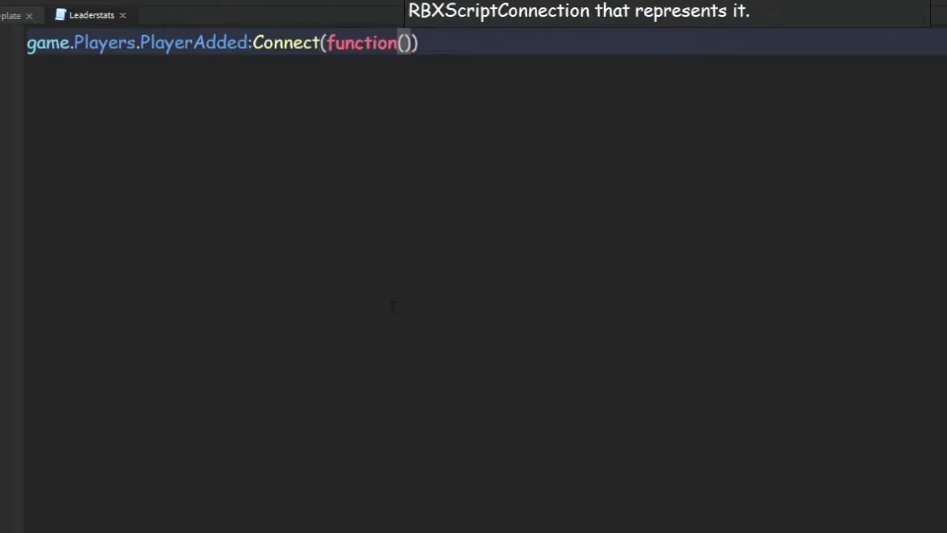
{"action": "type", "text": "Player"}
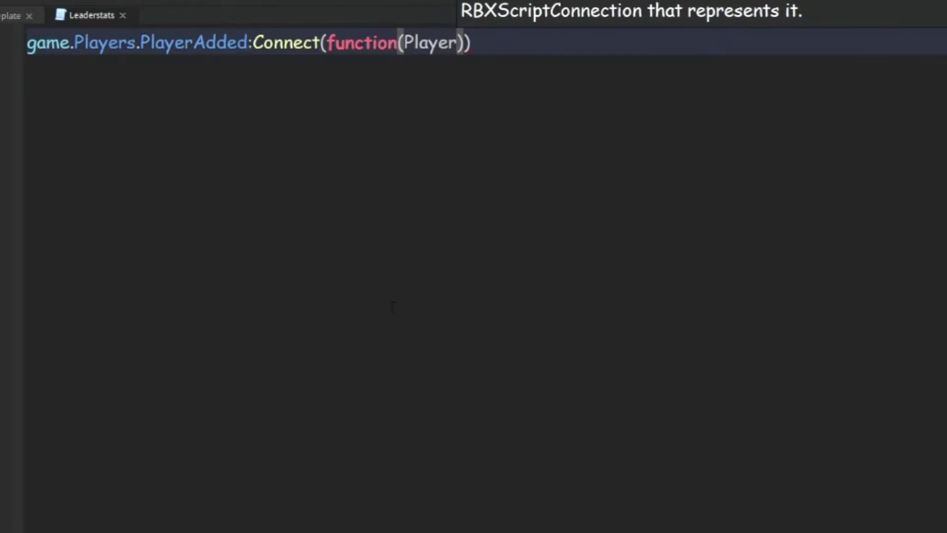
{"action": "key", "text": "Return"}
{"action": "type", "text": "lo"}
- Inside it, create Instance.new("Folder", Player) and name it "leaderstats"
{"action": "key", "text": "Tab"}
{"action": "type", "text": "lead"}
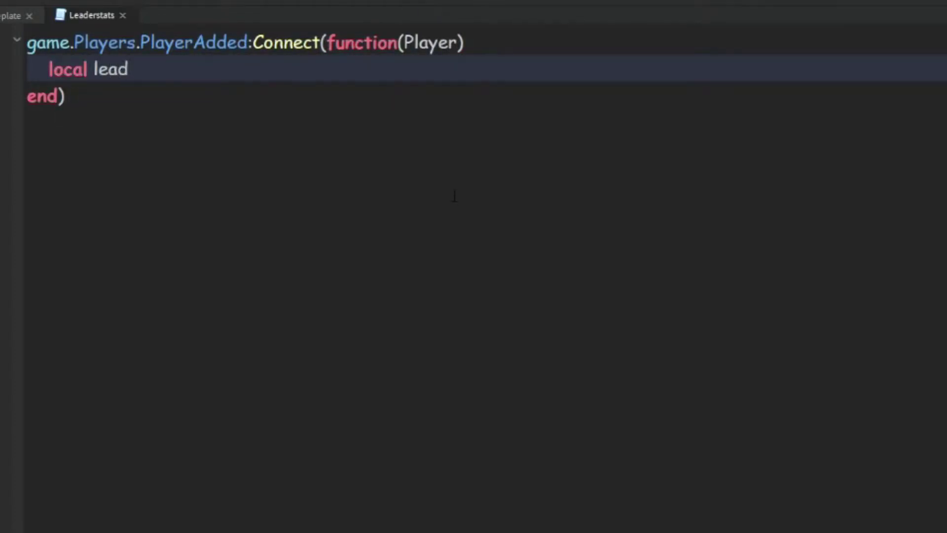
{"action": "type", "text": "erstats = "}
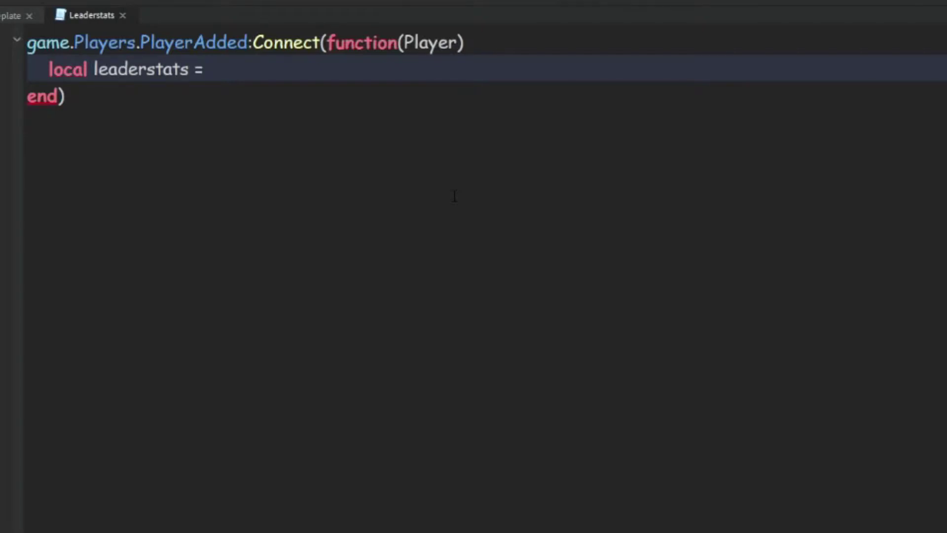
{"action": "type", "text": "In"}
{"action": "key", "text": "Tab"}
{"action": "type", "text": "."}
{"action": "key", "text": "Tab"}
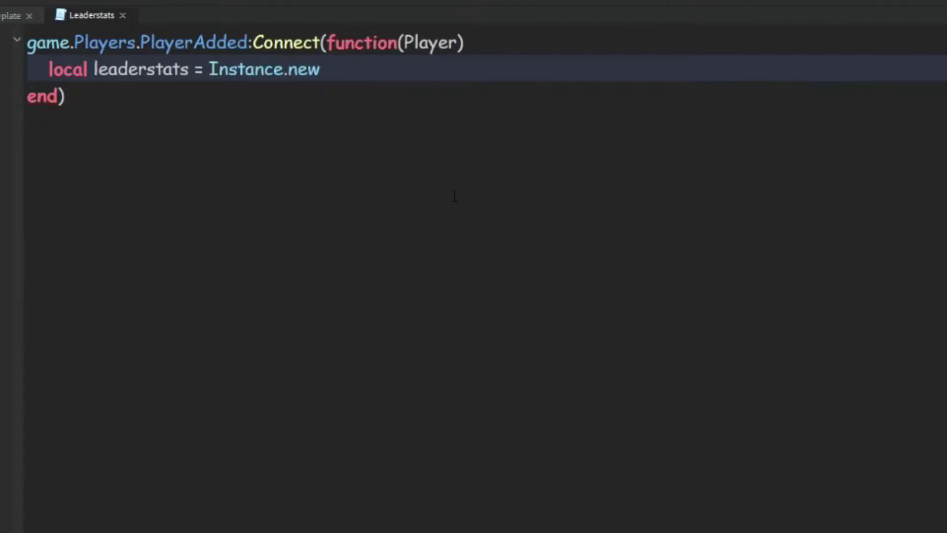
{"action": "type", "text": "(\"Fol"}
{"action": "key", "text": "Tab"}
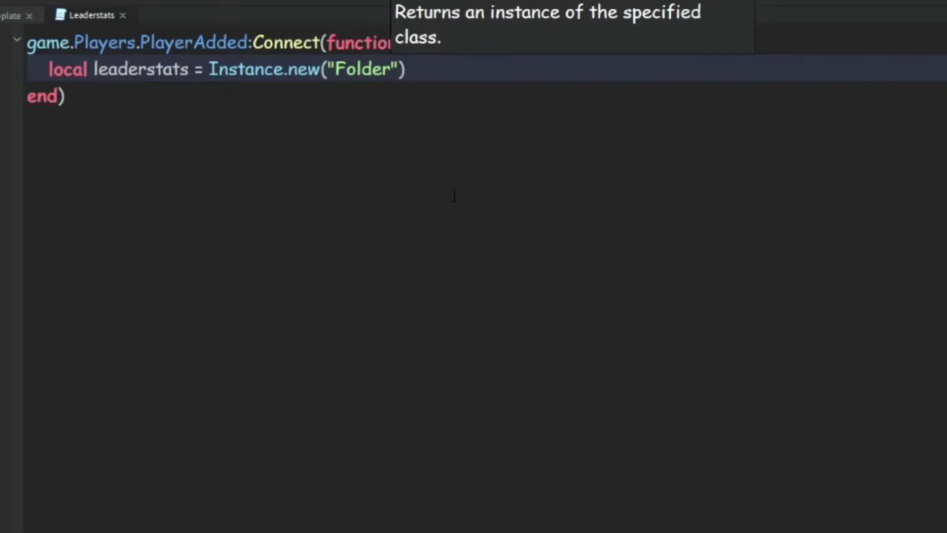
{"action": "key", "text": "Right"}
{"action": "key", "text": "Left"}
{"action": "key", "text": "Right"}
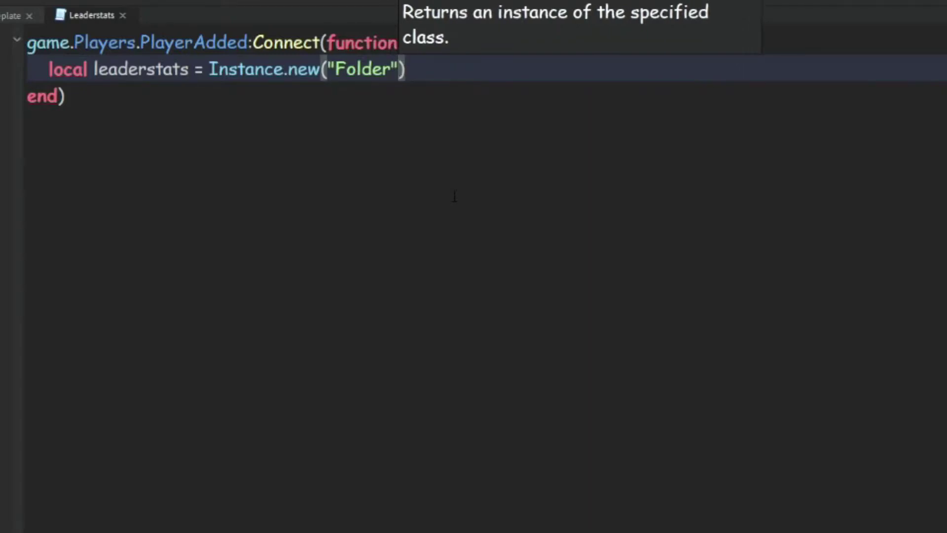
{"action": "type", "text": ", Pla"}
{"action": "key", "text": "Tab"}
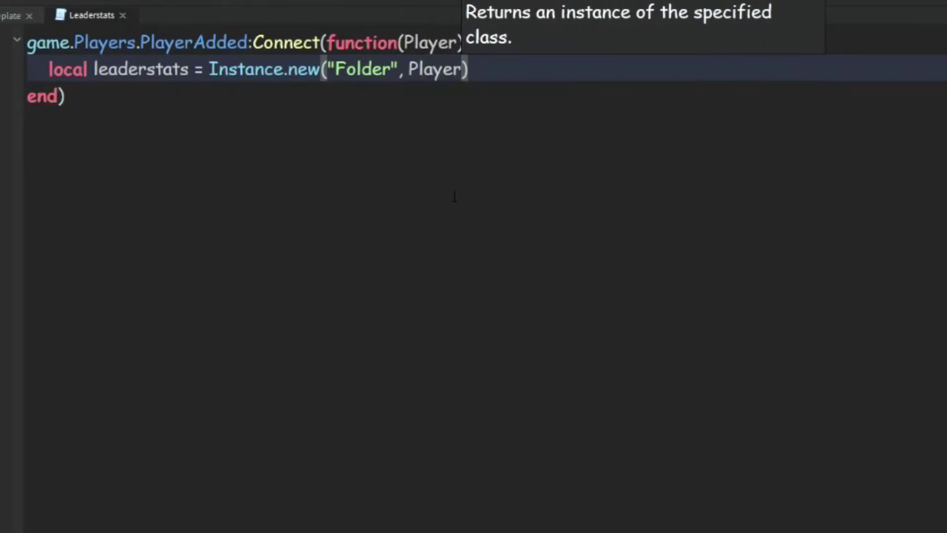
{"action": "key", "text": "Return"}
{"action": "type", "text": "leader"}
{"action": "key", "text": "Tab"}
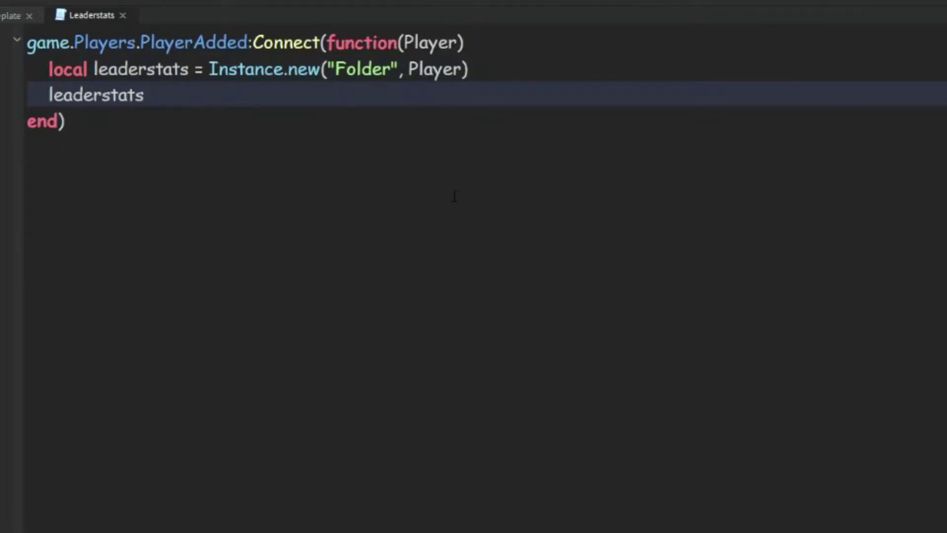
{"action": "type", "text": ".Name "}
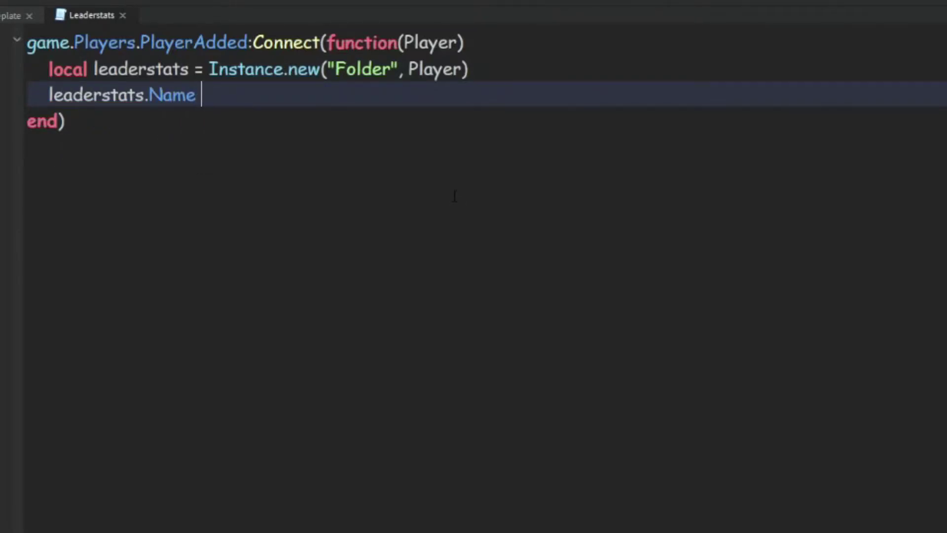
{"action": "type", "text": "= \"lead"}
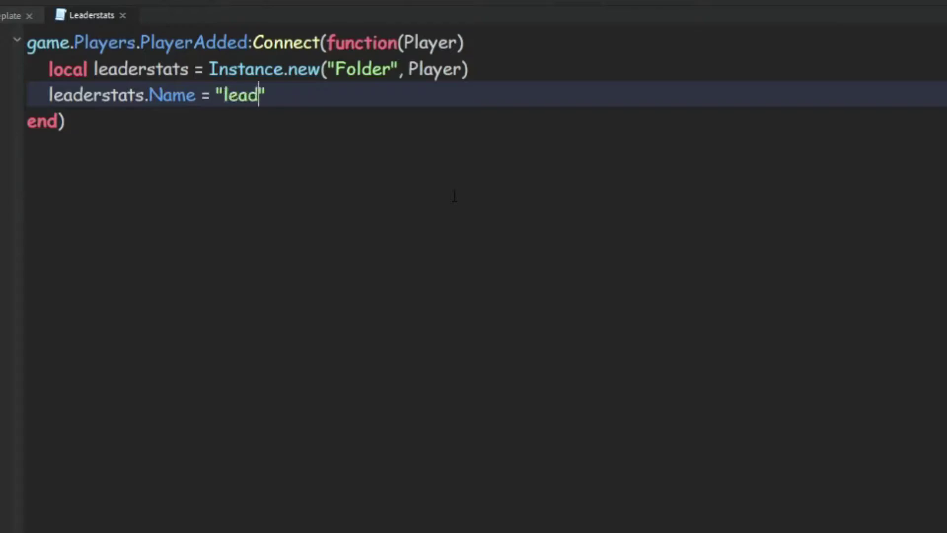
{"action": "type", "text": "erstats"}
- Add a Coins NumberValue under leaderstats, with Name "Coins" and Value 0
{"action": "key", "text": "Return"}
{"action": "key", "text": "Return"}
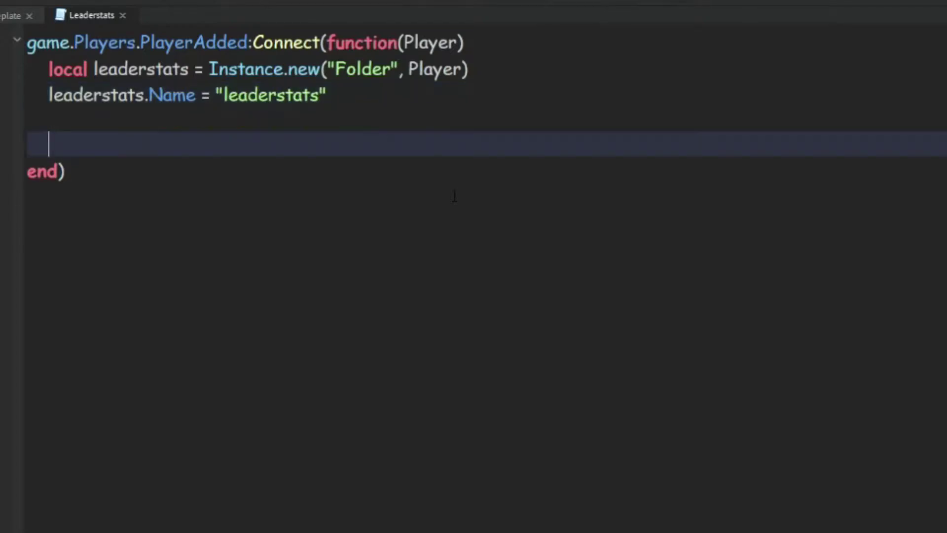
{"action": "type", "text": "local Coins"}
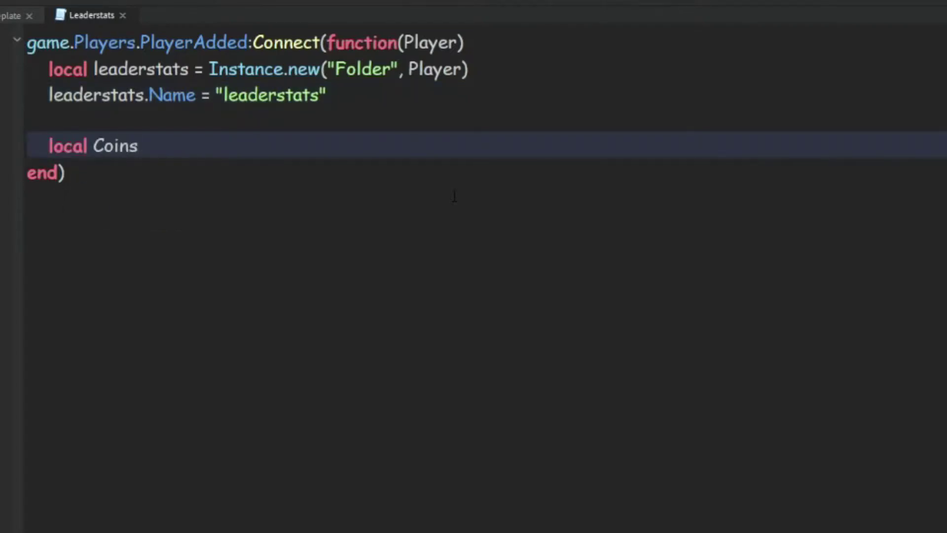
{"action": "type", "text": " = "}
{"action": "type", "text": "Instance.N"}
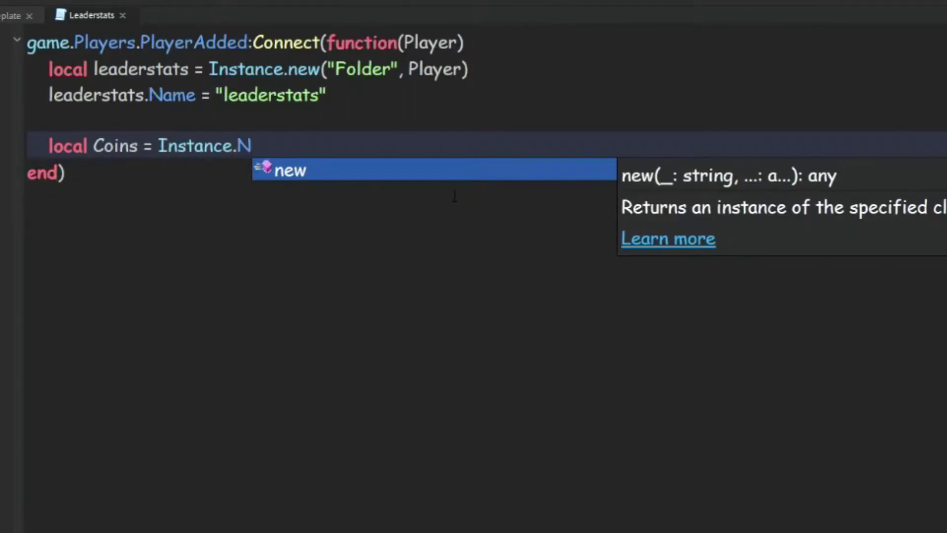
{"action": "key", "text": "Tab"}
{"action": "type", "text": "("}
{"action": "type", "text": "\""}
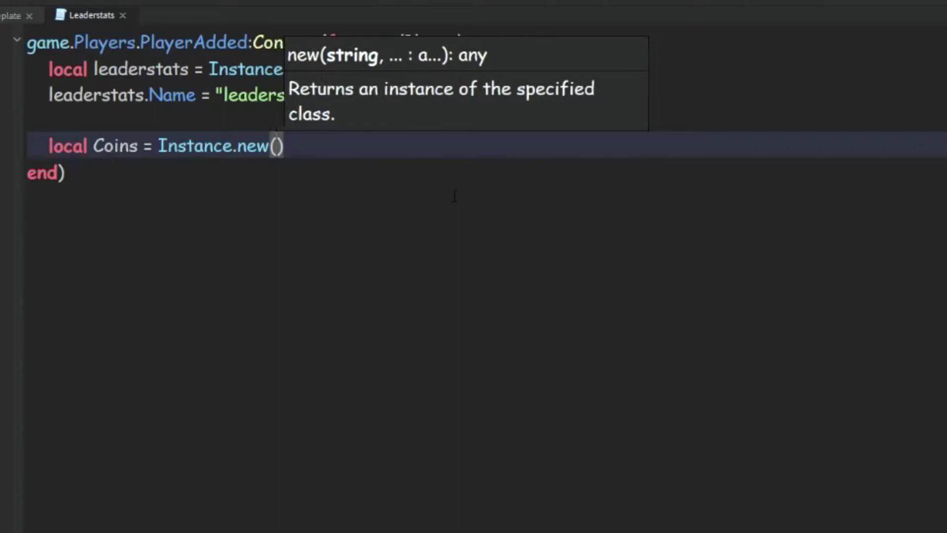
{"action": "type", "text": "H"}
{"action": "key", "text": "BackSpace"}
{"action": "type", "text": "N"}
{"action": "key", "text": "Tab"}
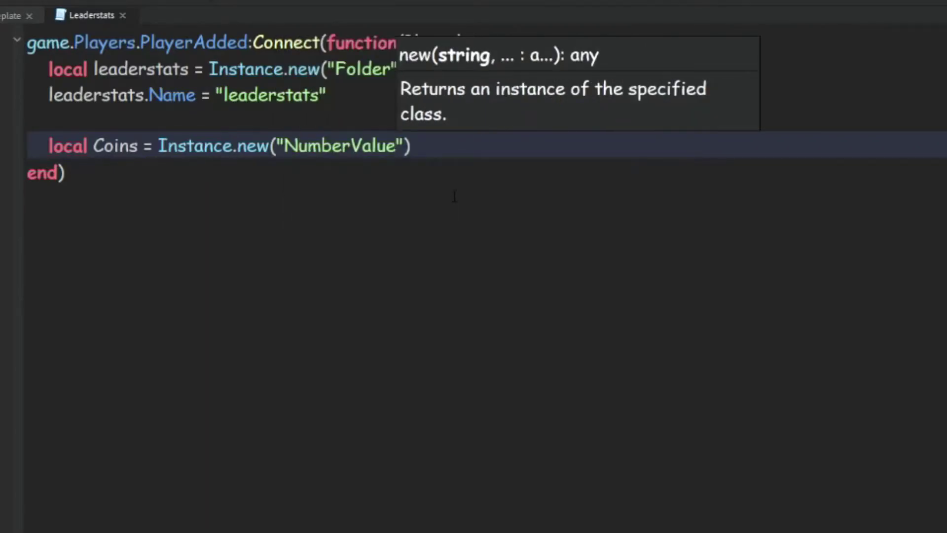
{"action": "type", "text": ","}
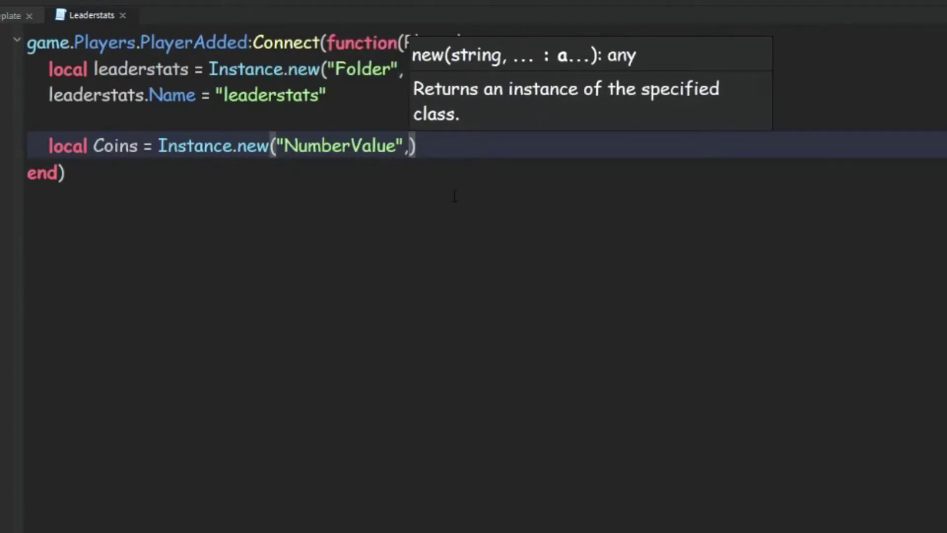
{"action": "type", "text": " leaderstats"}
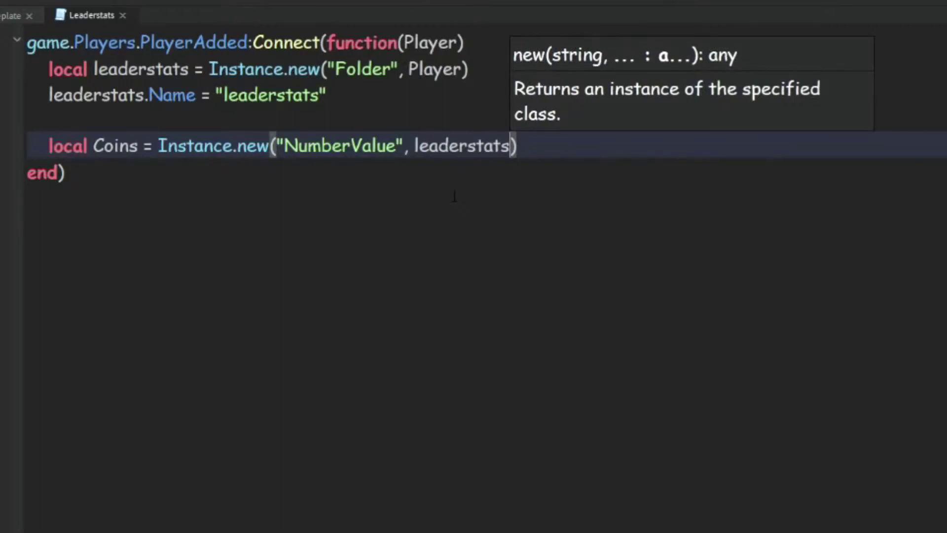
{"action": "type", "text": ")"}
{"action": "key", "text": "Return"}
{"action": "type", "text": "Co"}
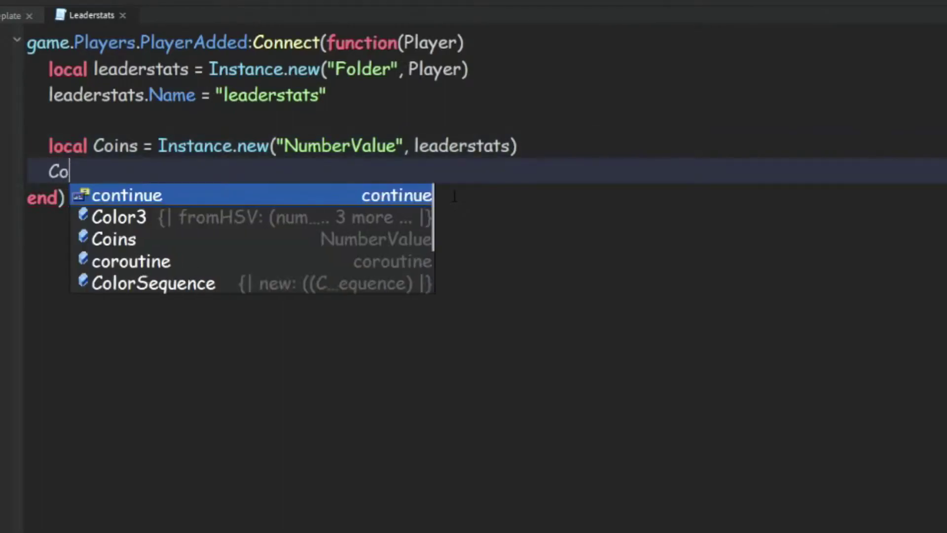
{"action": "type", "text": "ins.Name = "}
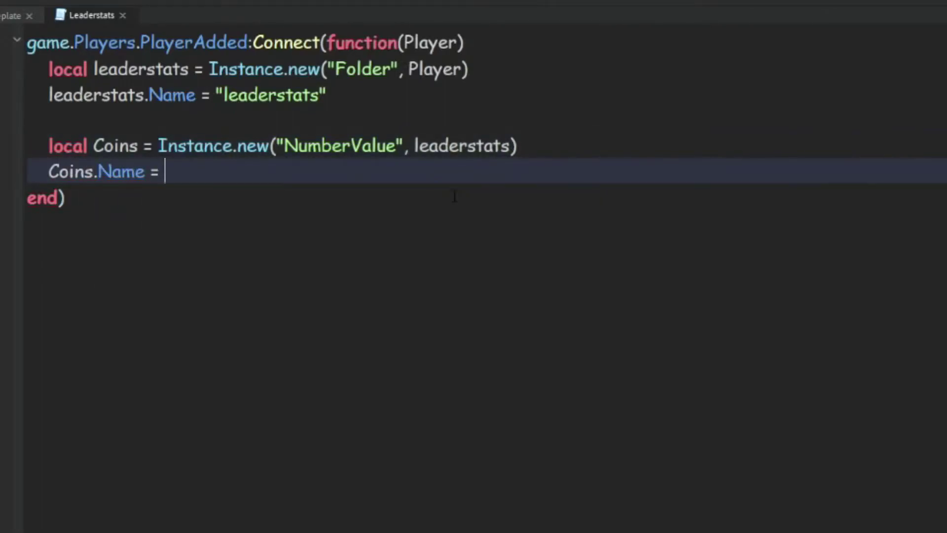
{"action": "type", "text": "\"C"}
{"action": "type", "text": "oins"}
{"action": "key", "text": "Return"}
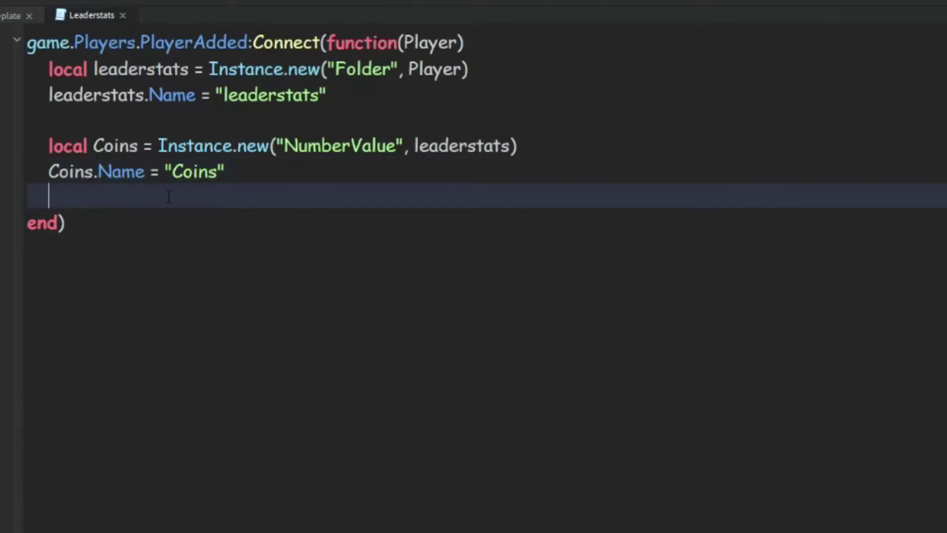
{"action": "type", "text": "Coin"}
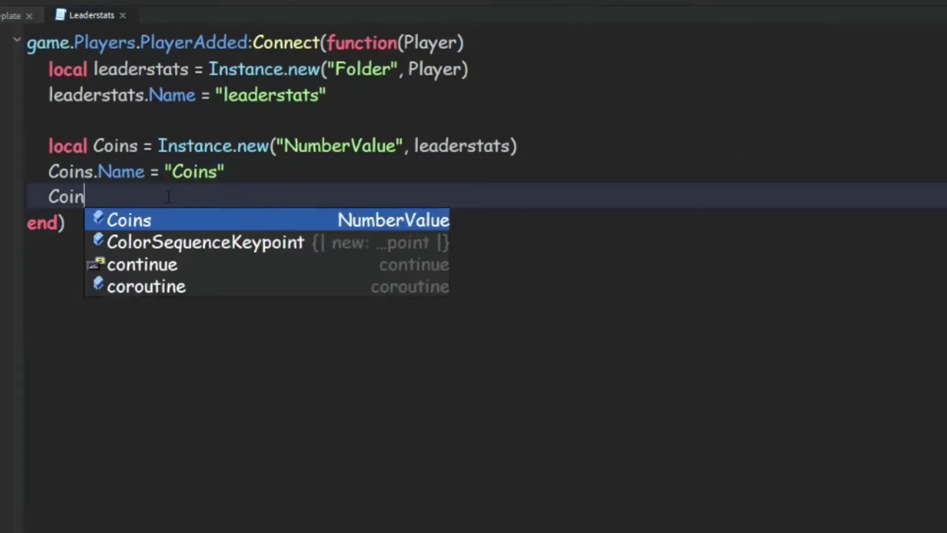
{"action": "type", "text": "s.V"}
{"action": "key", "text": "Tab"}
{"action": "type", "text": "="}
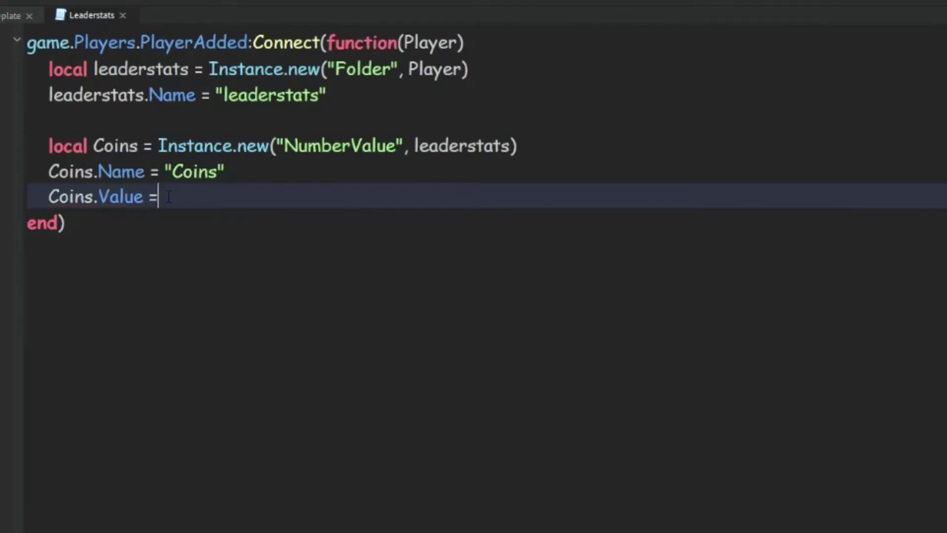
{"action": "type", "text": " 0"}
{"action": "key", "text": "Down"}
- Insert a ScreenGui under StarterGui and rename it MoneyGUI
{"action": "left_click", "coordinate": [5, 60]}
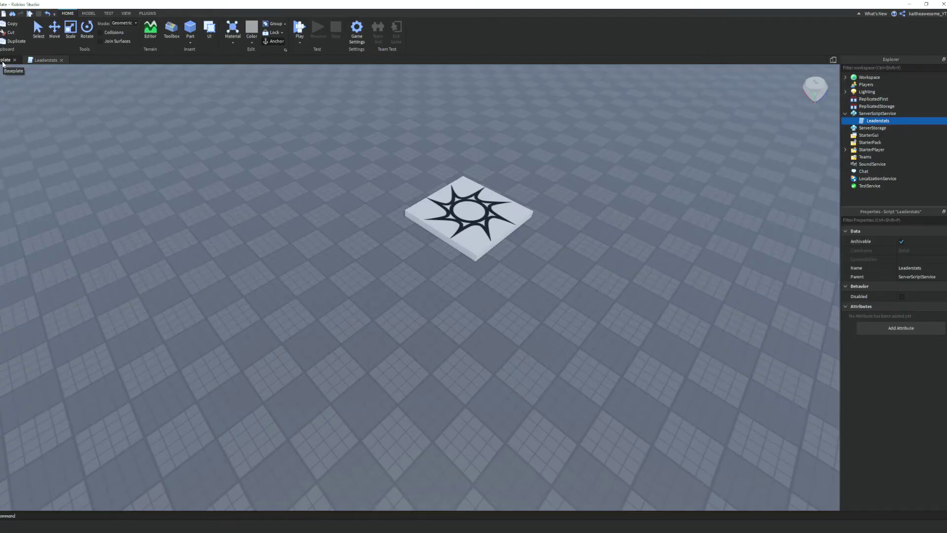
{"action": "left_click", "coordinate": [867, 136]}
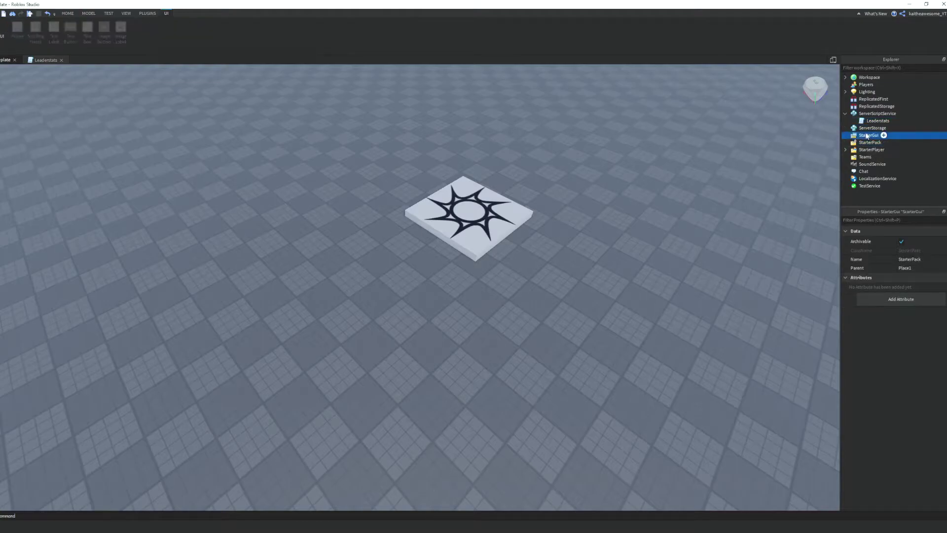
{"action": "left_click", "coordinate": [883, 135]}
{"action": "left_click", "coordinate": [881, 146]}
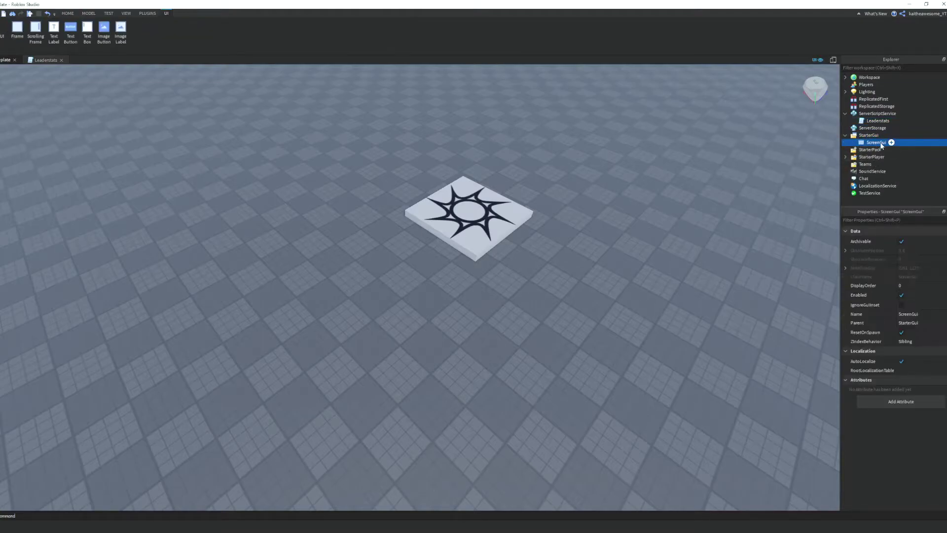
{"action": "left_click", "coordinate": [863, 144]}
{"action": "type", "text": "MoneyGUI"}
{"action": "key", "text": "Return"}
- Add a TextLabel and a LocalScript inside MoneyGUI
{"action": "left_click", "coordinate": [892, 142]}
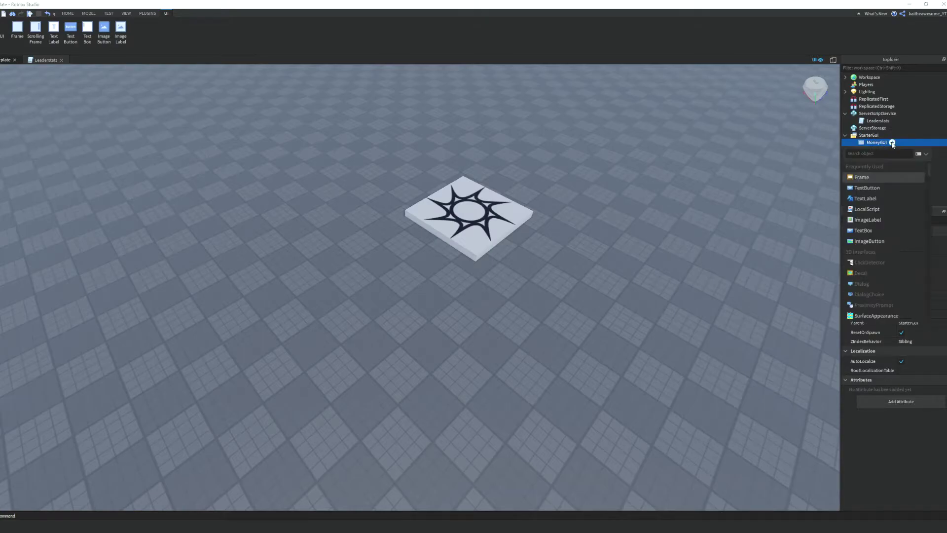
{"action": "left_click", "coordinate": [876, 198]}
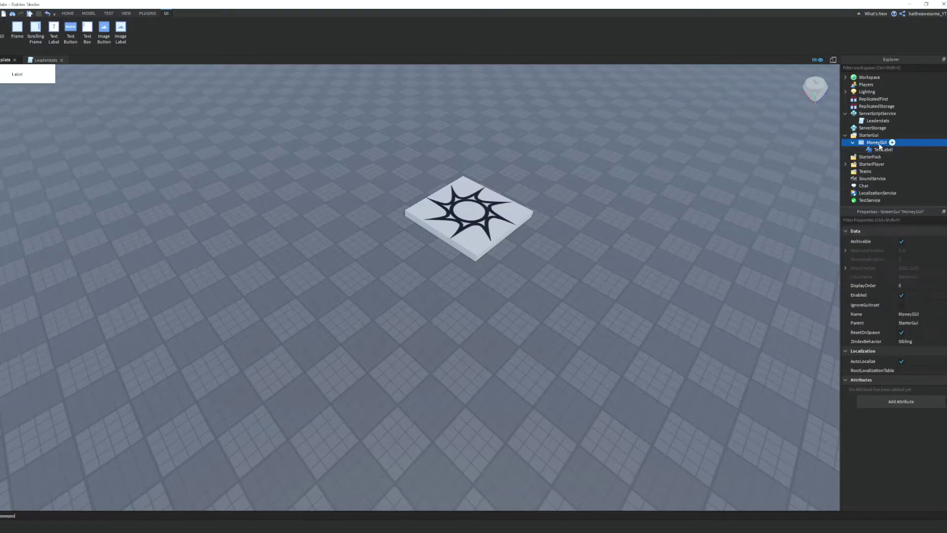
{"action": "left_click", "coordinate": [878, 148]}
{"action": "left_click", "coordinate": [891, 143]}
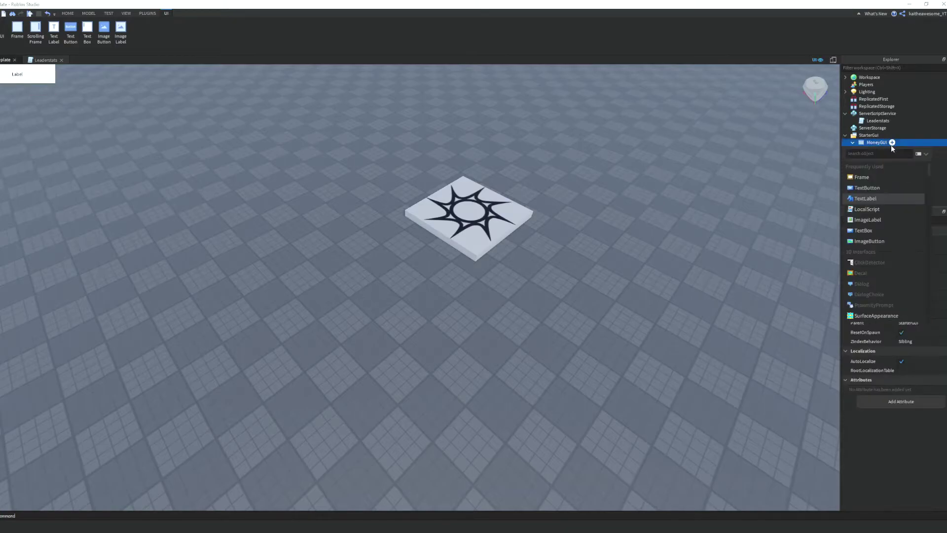
{"action": "left_click", "coordinate": [871, 209]}
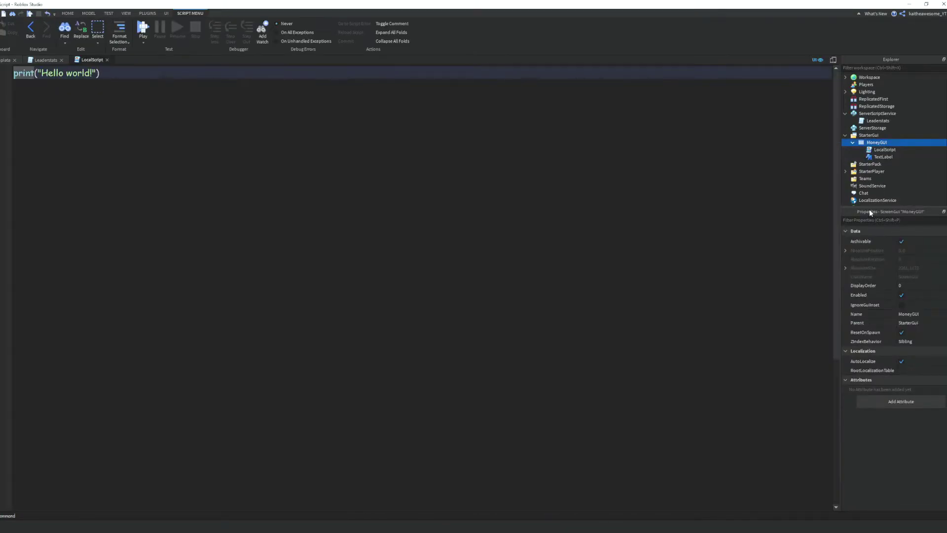
{"action": "left_click", "coordinate": [6, 59]}
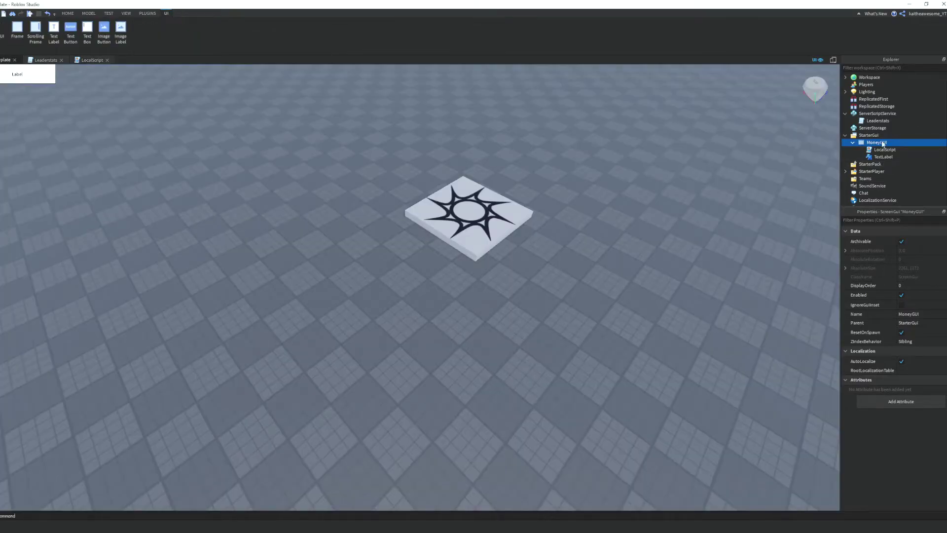
- Give the TextLabel a new background colour, a border colour and the Cartoon font
{"action": "left_click", "coordinate": [880, 157]}
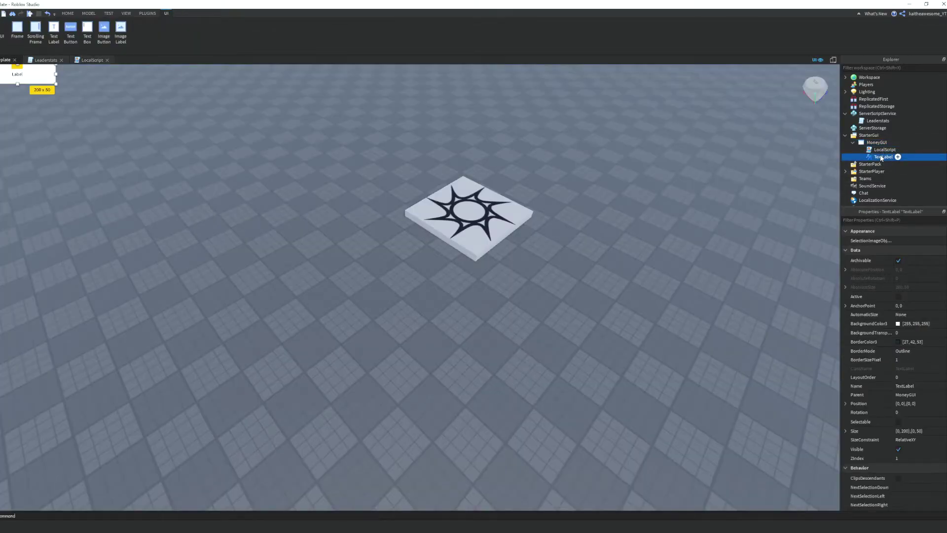
{"action": "left_click", "coordinate": [898, 324]}
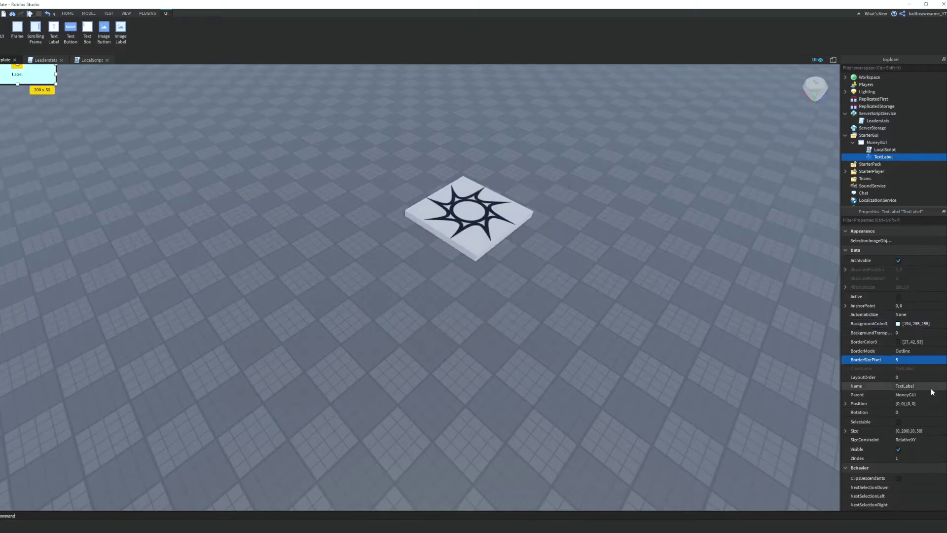
{"action": "left_click", "coordinate": [899, 342]}
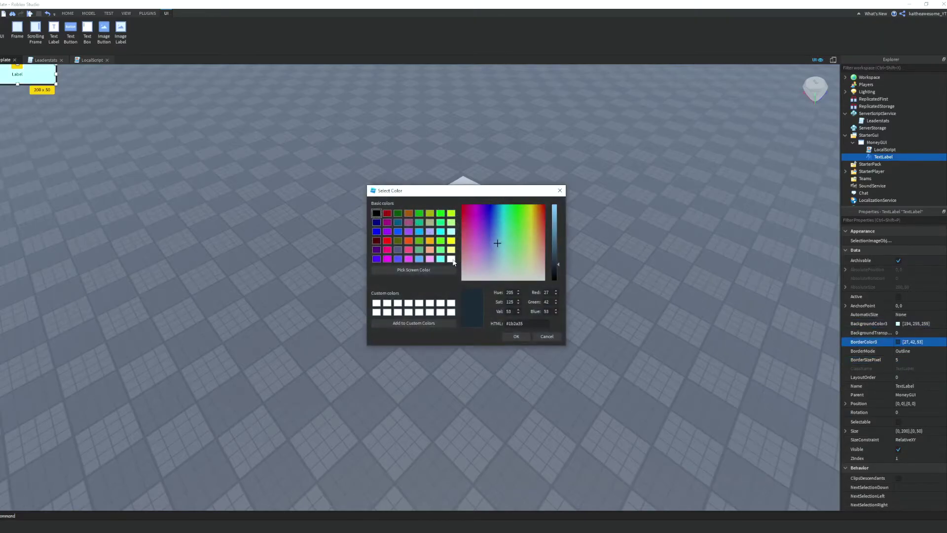
{"action": "left_click", "coordinate": [516, 336]}
{"action": "scroll", "coordinate": [895, 370], "scroll_direction": "down", "scroll_amount": 10}
{"action": "left_click", "coordinate": [918, 325]}
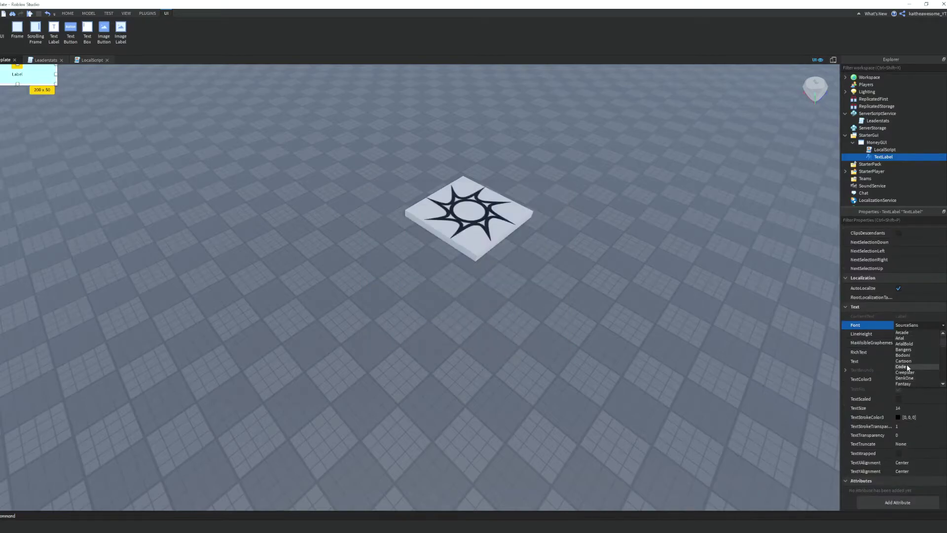
{"action": "left_click", "coordinate": [906, 361]}
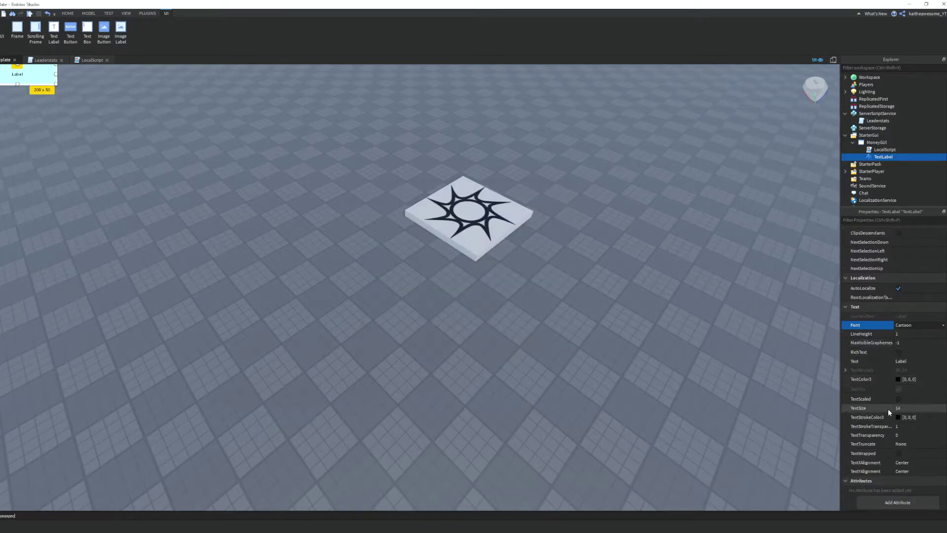
- Make the label text scaled and white, reading "Coins: 0", and move it down the screen
{"action": "left_click", "coordinate": [898, 399]}
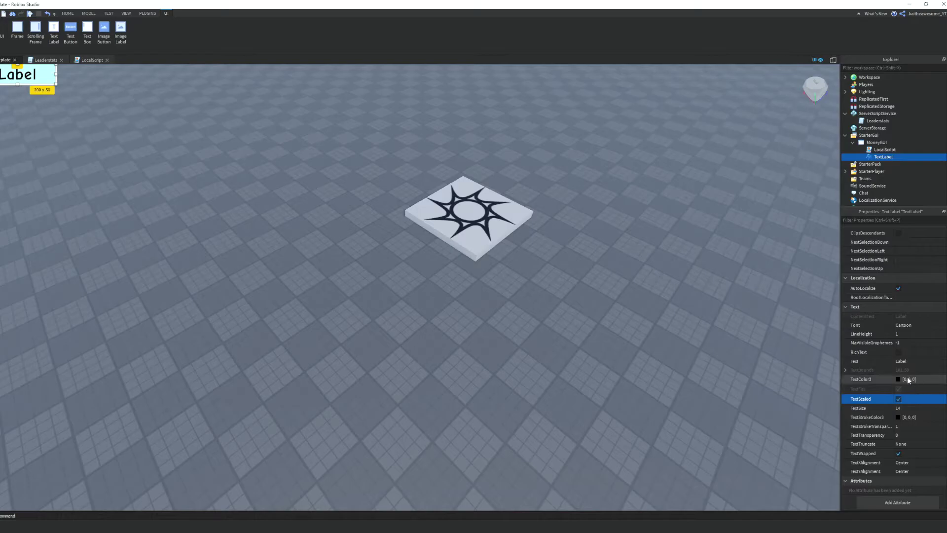
{"action": "left_click", "coordinate": [898, 379]}
{"action": "left_click", "coordinate": [449, 258]}
{"action": "left_click", "coordinate": [516, 336]}
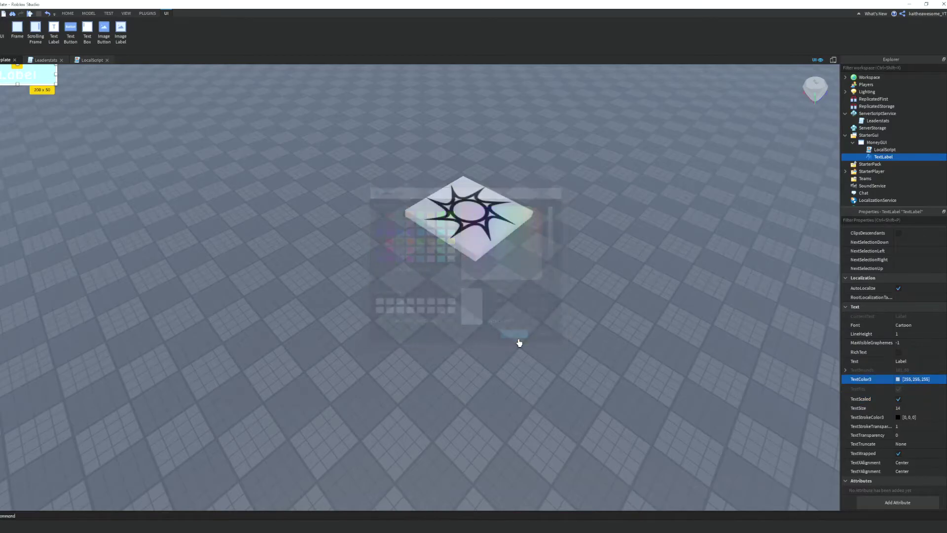
{"action": "left_click", "coordinate": [891, 362]}
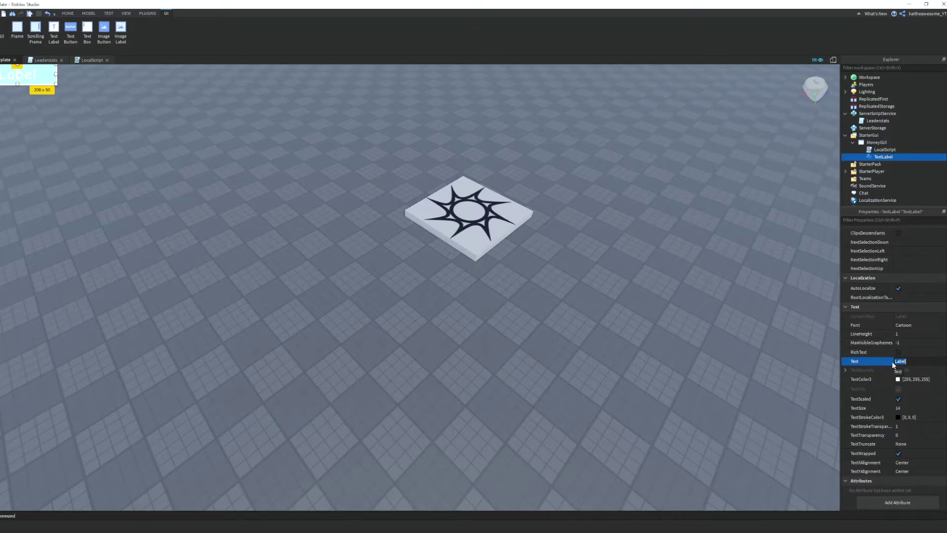
{"action": "type", "text": "Coins: 0"}
{"action": "key", "text": "Return"}
{"action": "mouse_move", "coordinate": [32, 77]}
{"action": "left_mouse_down"}
{"action": "mouse_move", "coordinate": [50, 300]}
{"action": "mouse_move", "coordinate": [83, 308]}
{"action": "left_mouse_up"}
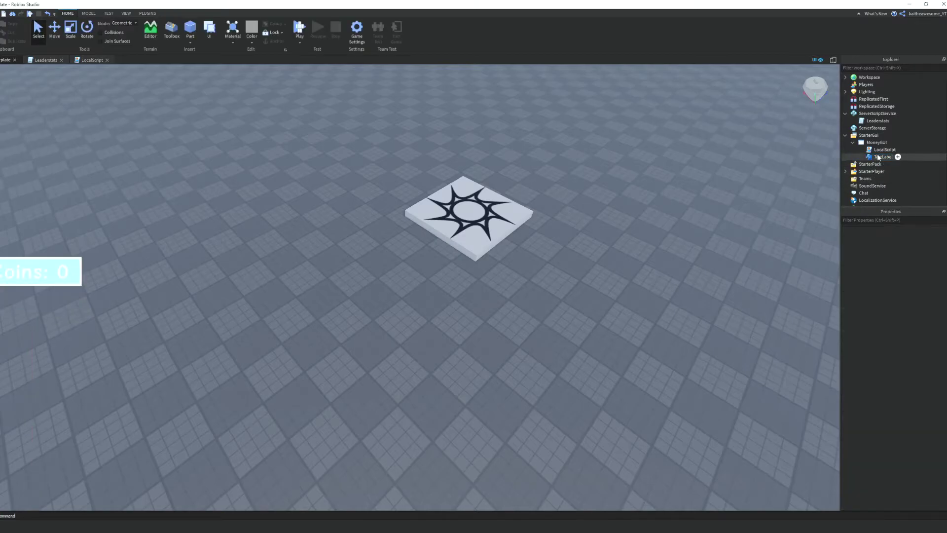
- Replace the LocalScript's print line with a local Player = game.Players.LocalPlayer variable
{"action": "double_click", "coordinate": [880, 150]}
{"action": "key", "text": "ctrl+a"}
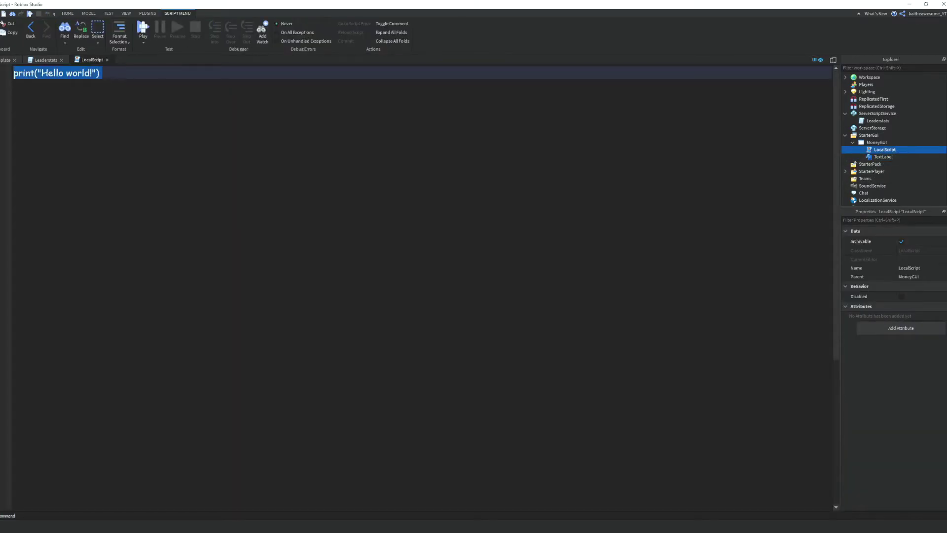
{"action": "type", "text": "local Play"}
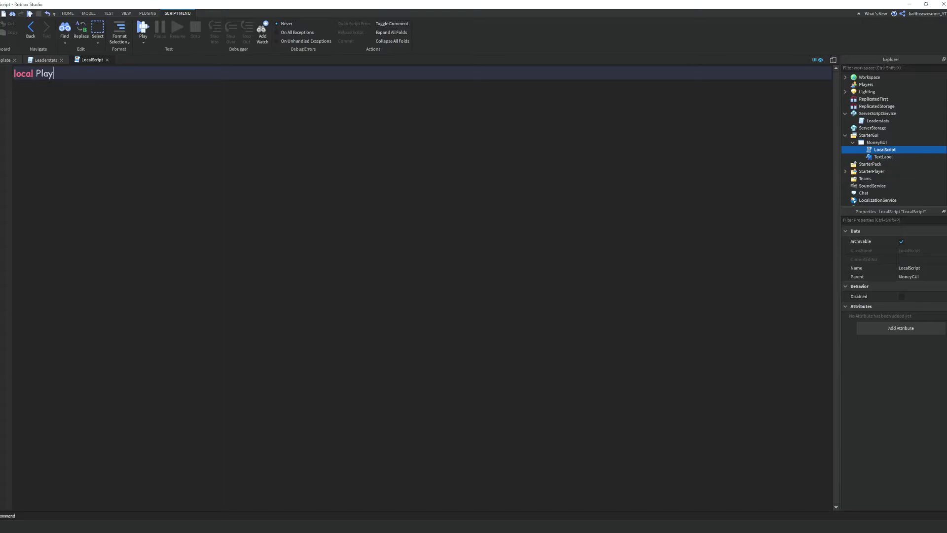
{"action": "type", "text": "er = ga"}
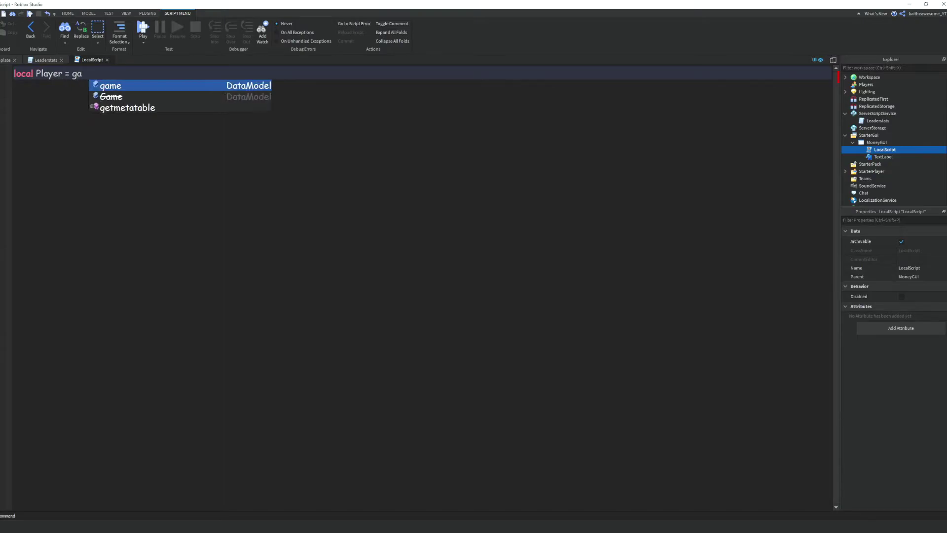
{"action": "type", "text": "me.Players."}
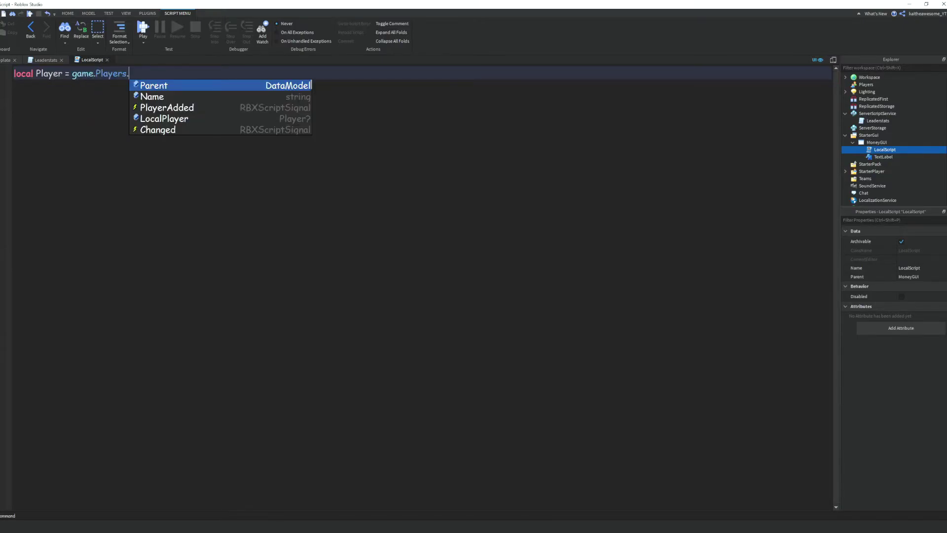
{"action": "type", "text": "Local"}
{"action": "key", "text": "Tab"}
{"action": "key", "text": "Return"}
{"action": "key", "text": "Return"}
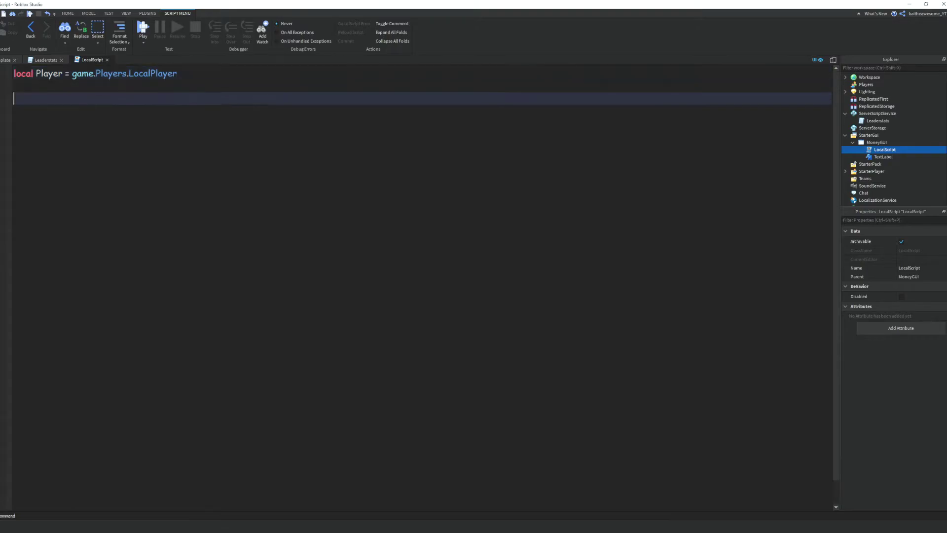
{"action": "type", "text": "while wait"}
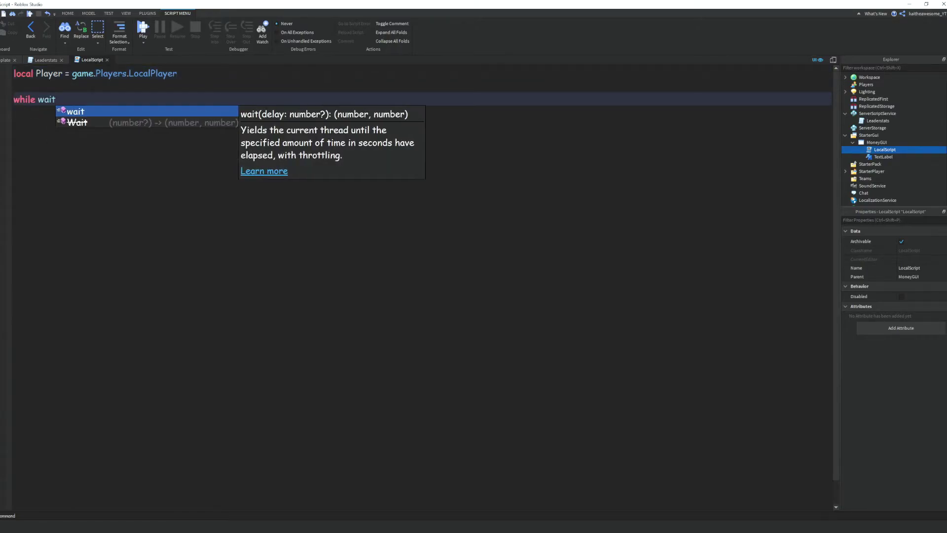
{"action": "type", "text": "() do"}
- Add a while wait() loop setting script.Parent.TextLabel.Text to "Coins " plus Player.leaderstats.Coins.value
{"action": "key", "text": "Return"}
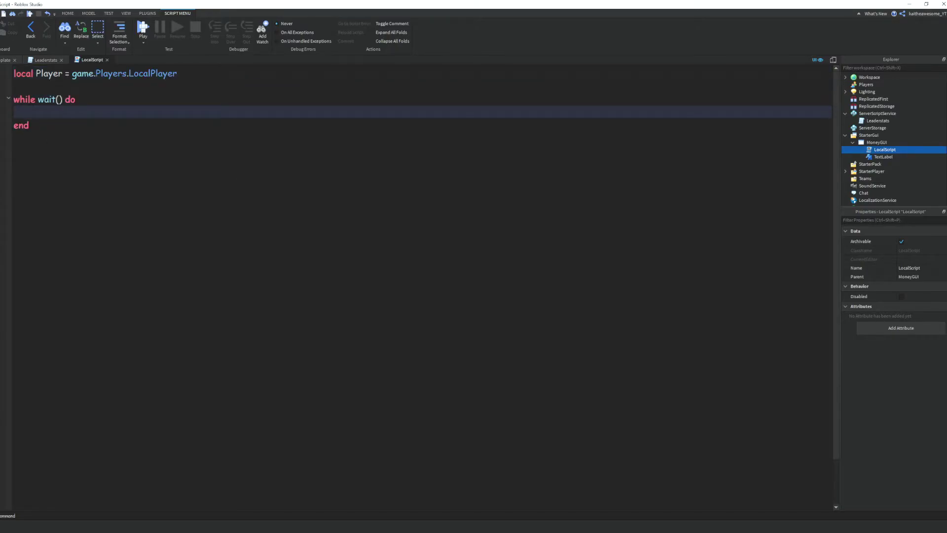
{"action": "type", "text": "script"}
{"action": "type", "text": ".P"}
{"action": "key", "text": "Tab"}
{"action": "type", "text": ".Tex"}
{"action": "key", "text": "Tab"}
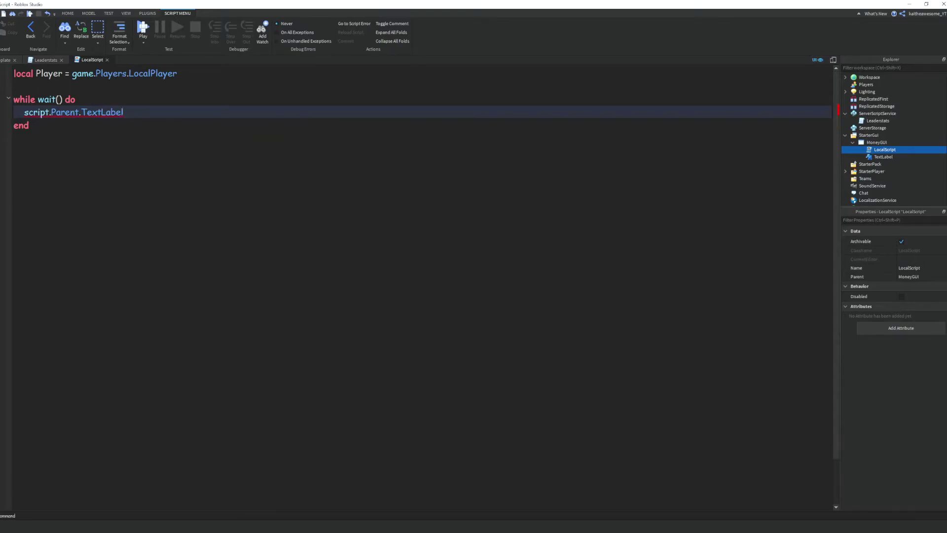
{"action": "type", "text": ".Text = "}
{"action": "type", "text": "\"Coins \""}
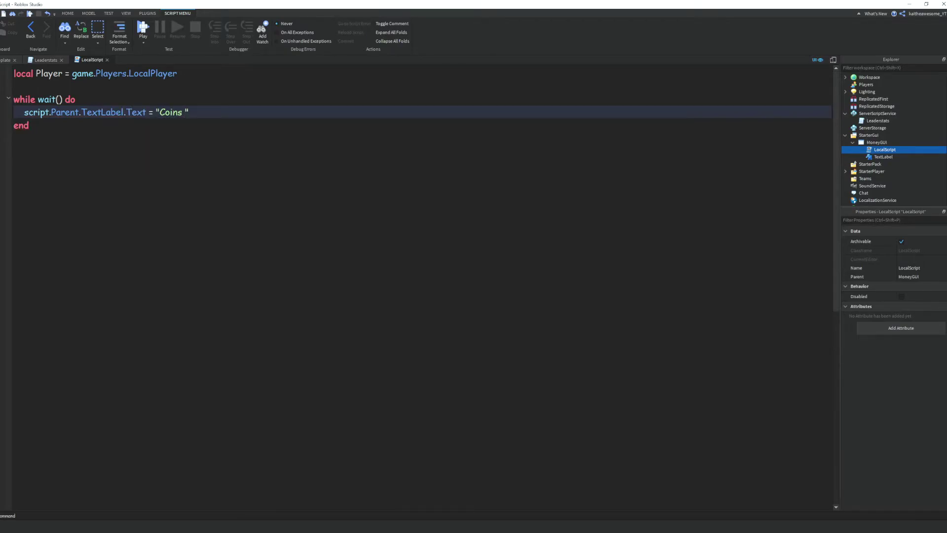
{"action": "type", "text": ".."}
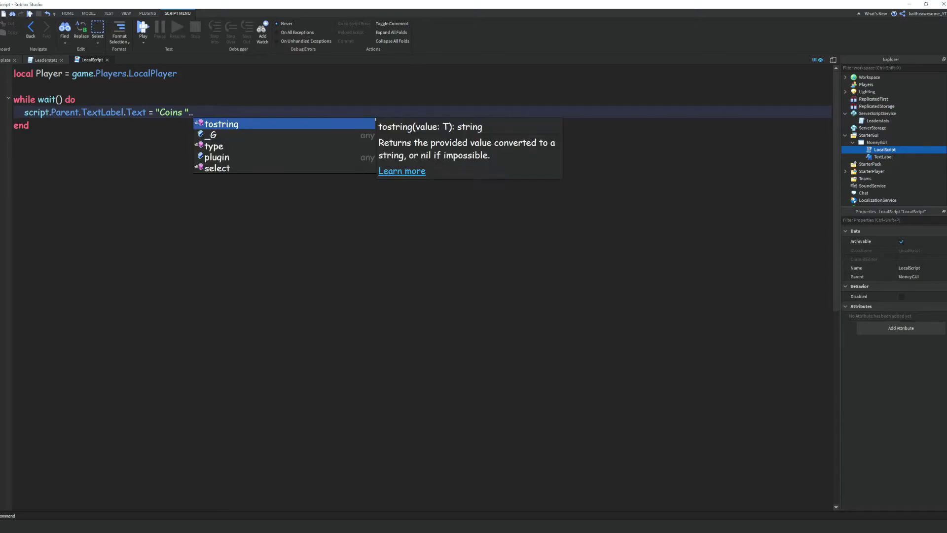
{"action": "type", "text": "Pla"}
{"action": "key", "text": "Tab"}
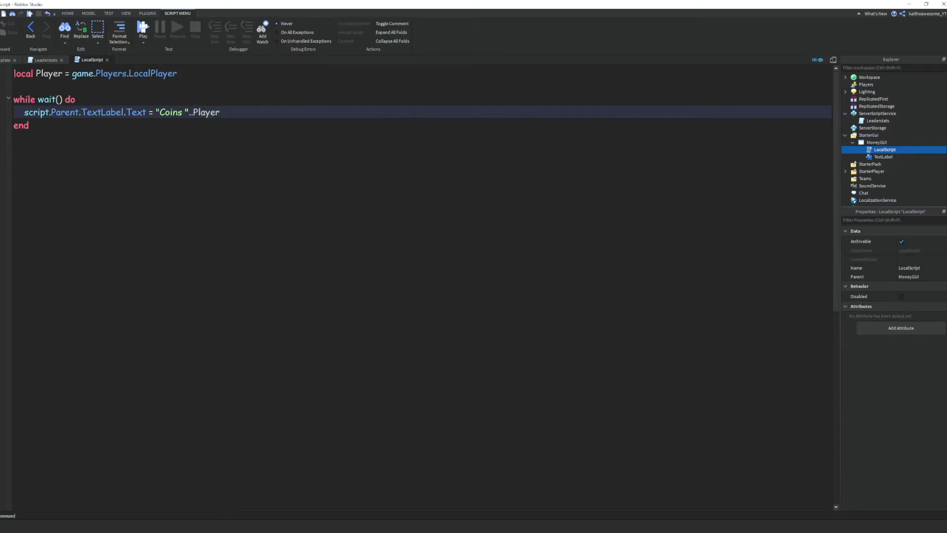
{"action": "type", "text": "layer.l"}
{"action": "type", "text": "e"}
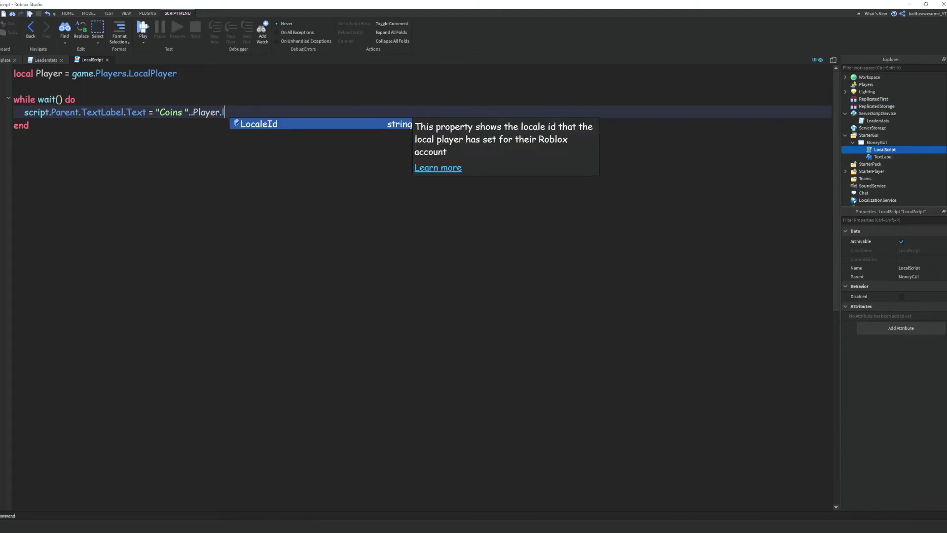
{"action": "type", "text": "ade"}
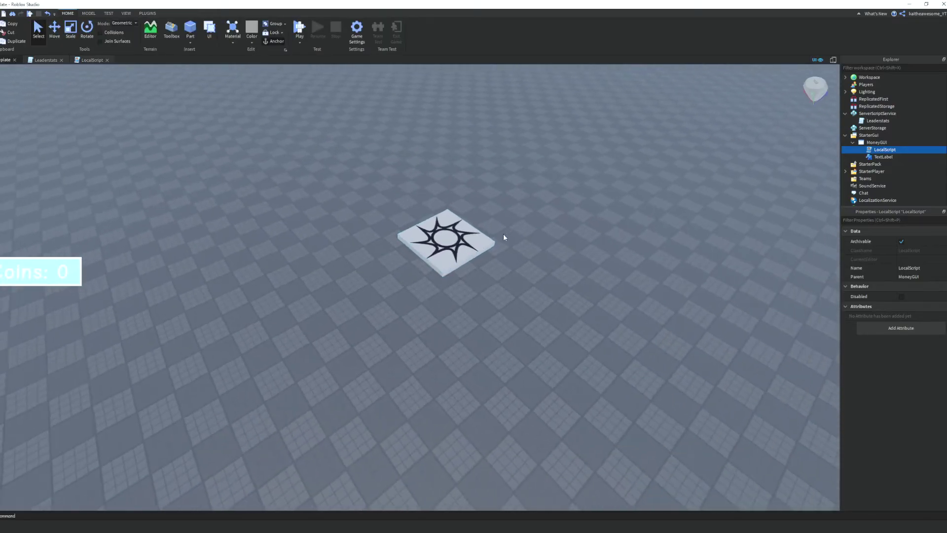
- Start a playtest and place the cursor after "Coins" in the label string
{"action": "left_click", "coordinate": [304, 30]}
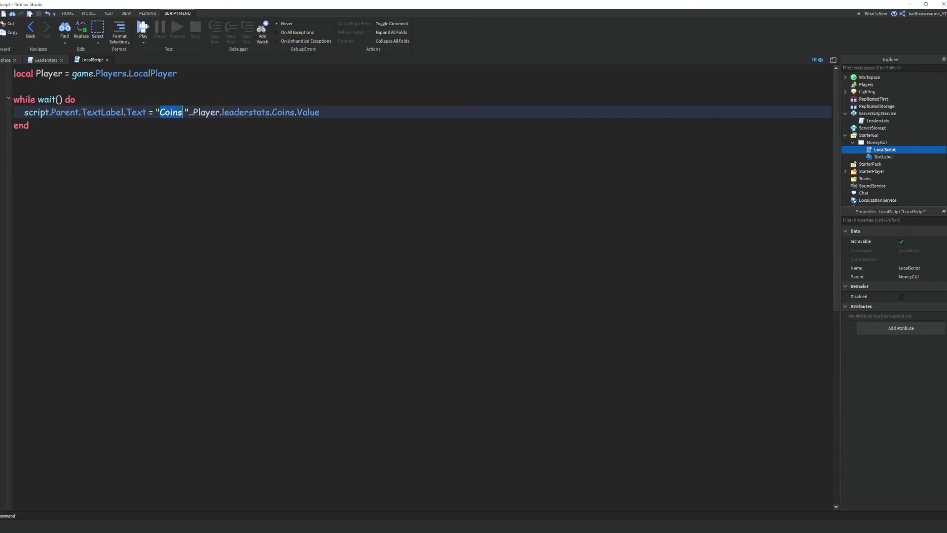
{"action": "left_click", "coordinate": [179, 117]}
{"action": "type", "text": ":"}
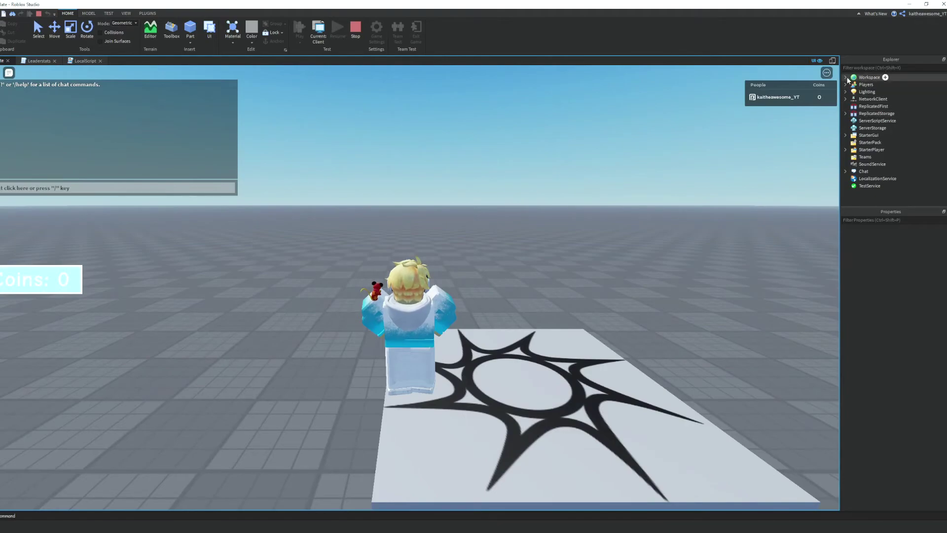
- Set the test player's leaderstats Coins value to 100, then move the character around
{"action": "left_click", "coordinate": [847, 84]}
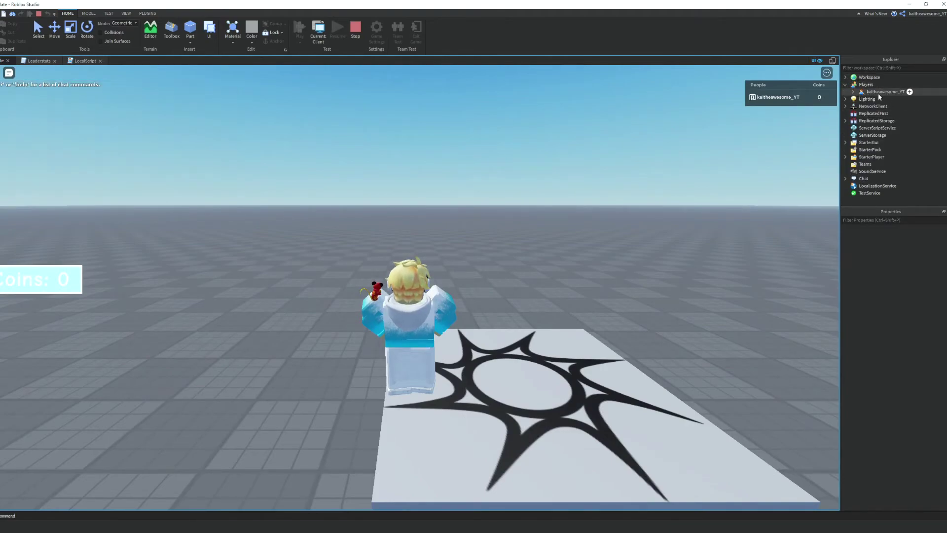
{"action": "left_click", "coordinate": [854, 91]}
{"action": "double_click", "coordinate": [869, 100]}
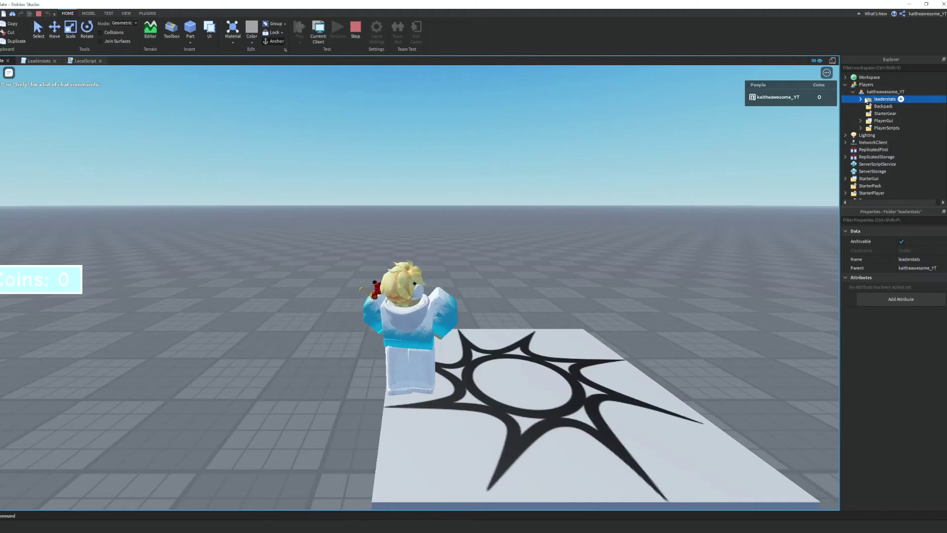
{"action": "left_click", "coordinate": [886, 106]}
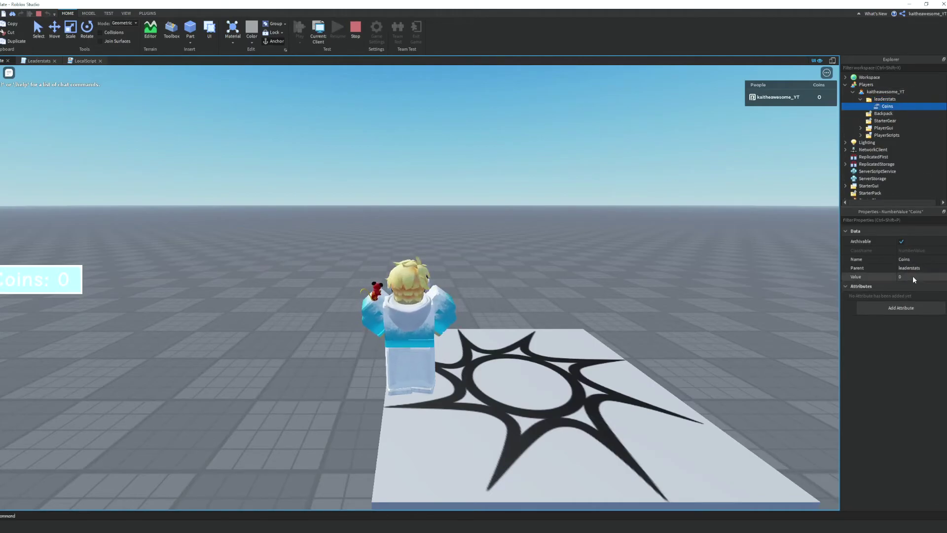
{"action": "left_click", "coordinate": [912, 275]}
{"action": "type", "text": "100"}
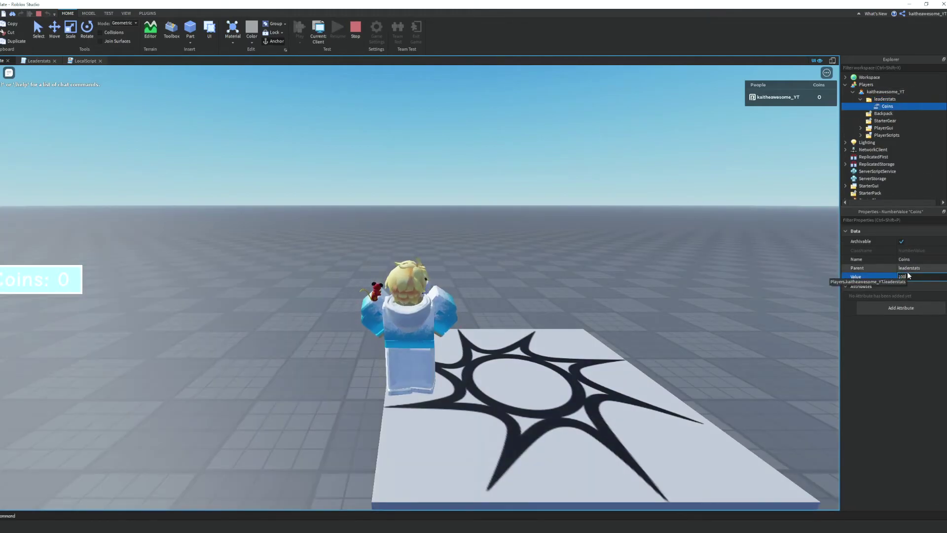
{"action": "key", "text": "Return"}
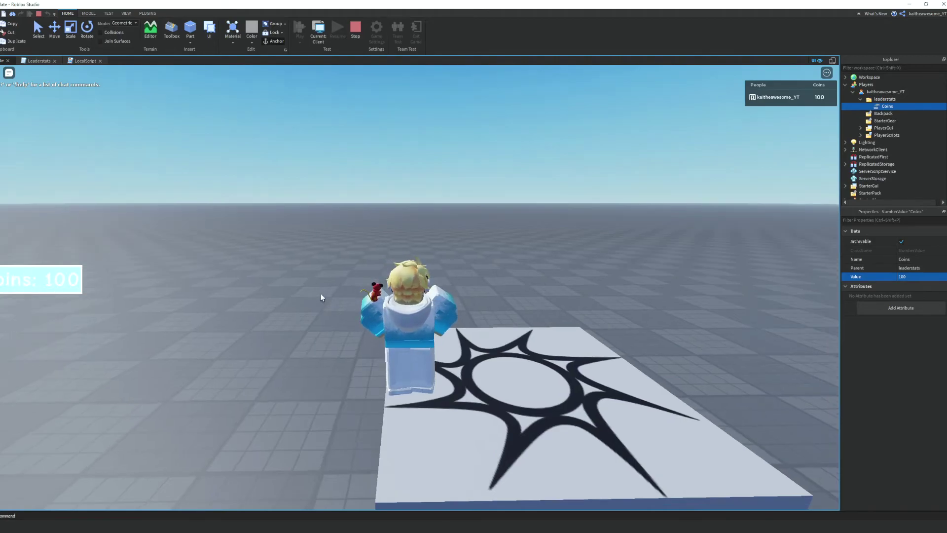
{"action": "right_click_drag", "start_coordinate": [321, 293], "coordinate": [107, 297]}
{"action": "key", "text": "d"}
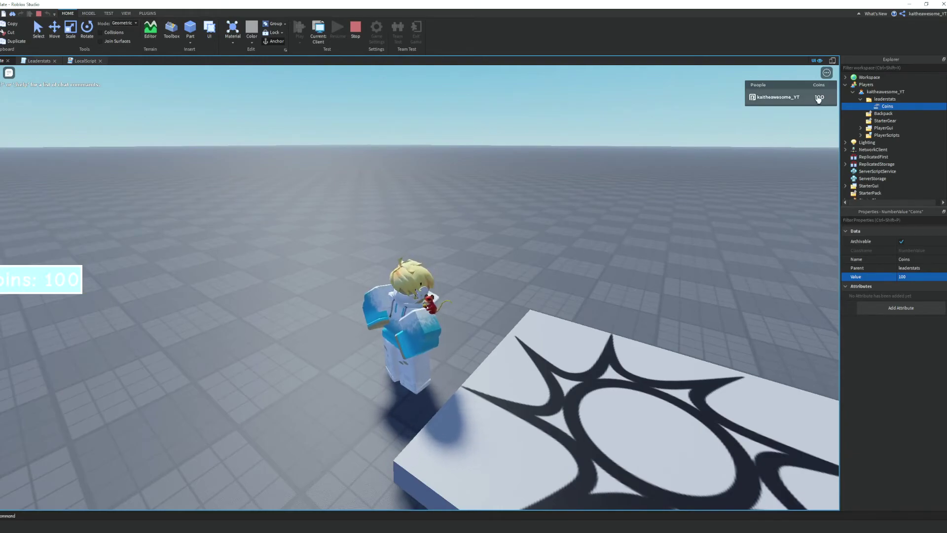
{"action": "right_click_drag", "start_coordinate": [473, 311], "coordinate": [472, 307]}
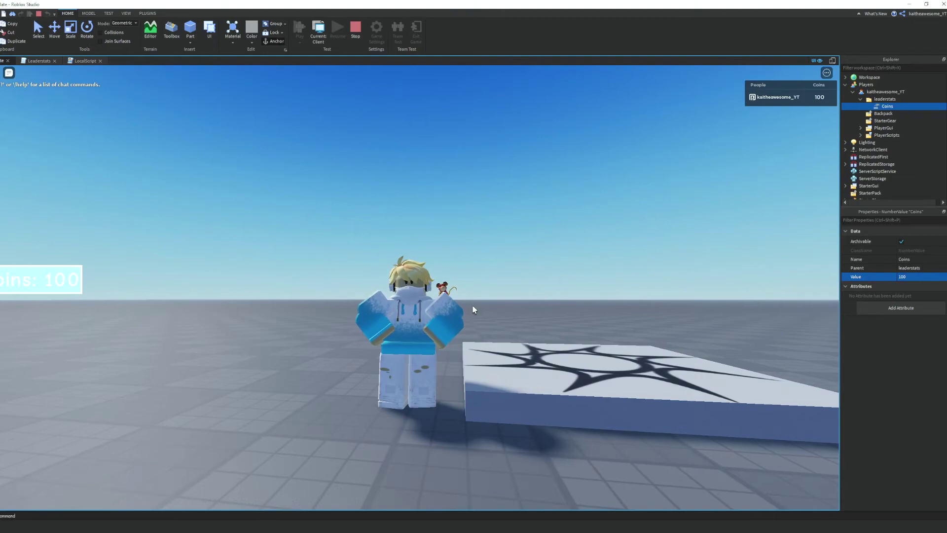